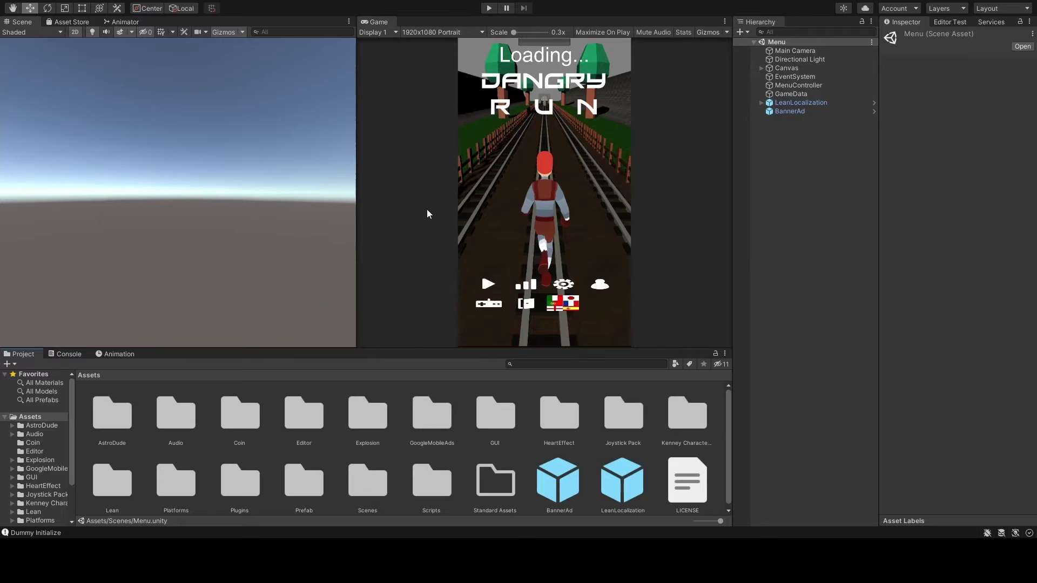
- Select the LeanLocalization object and expand its list of localization phrases
left_click(782, 105)
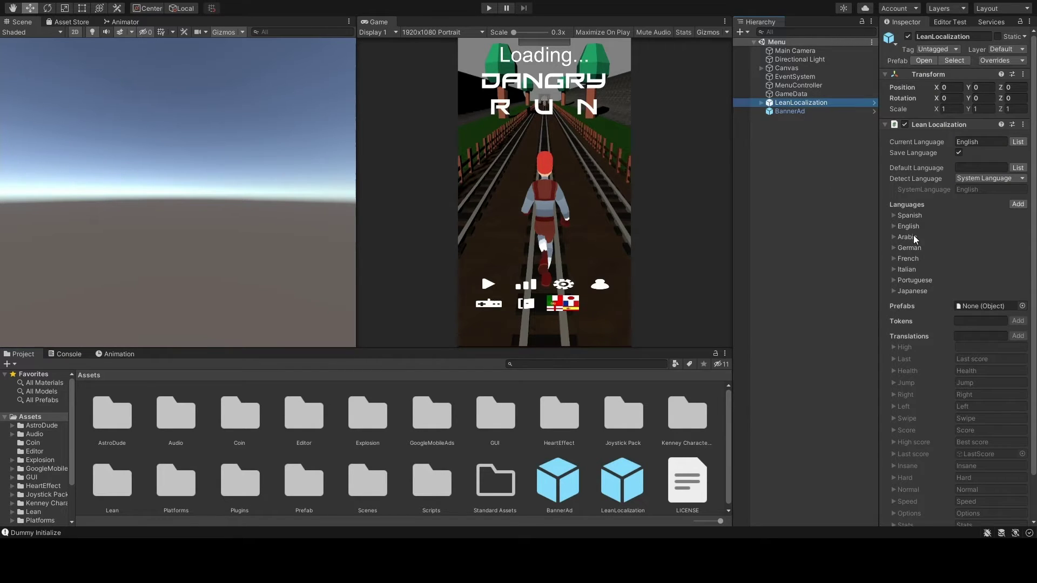
scroll(915, 219, "down", 3)
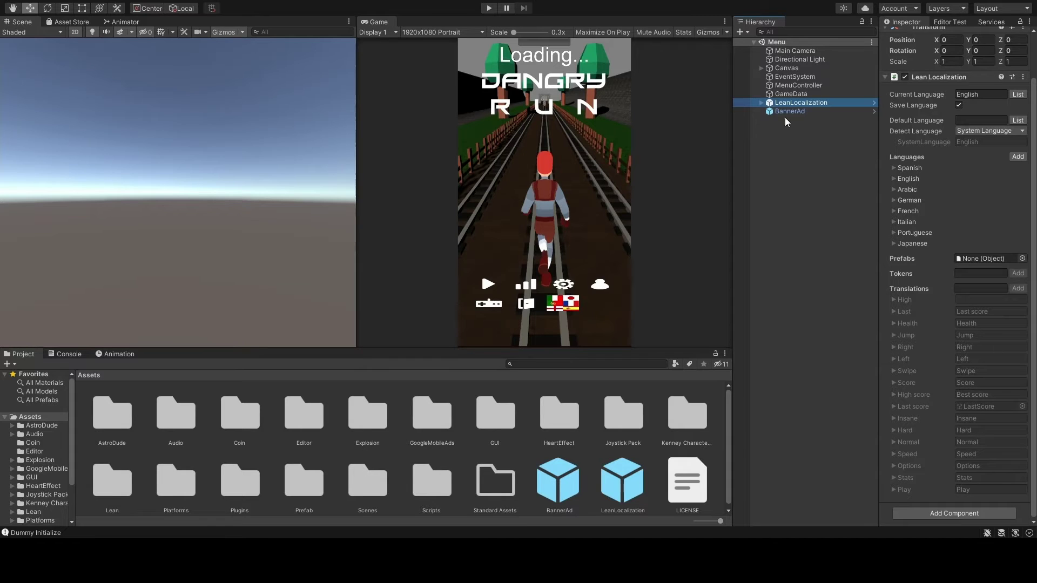
left_click(761, 102)
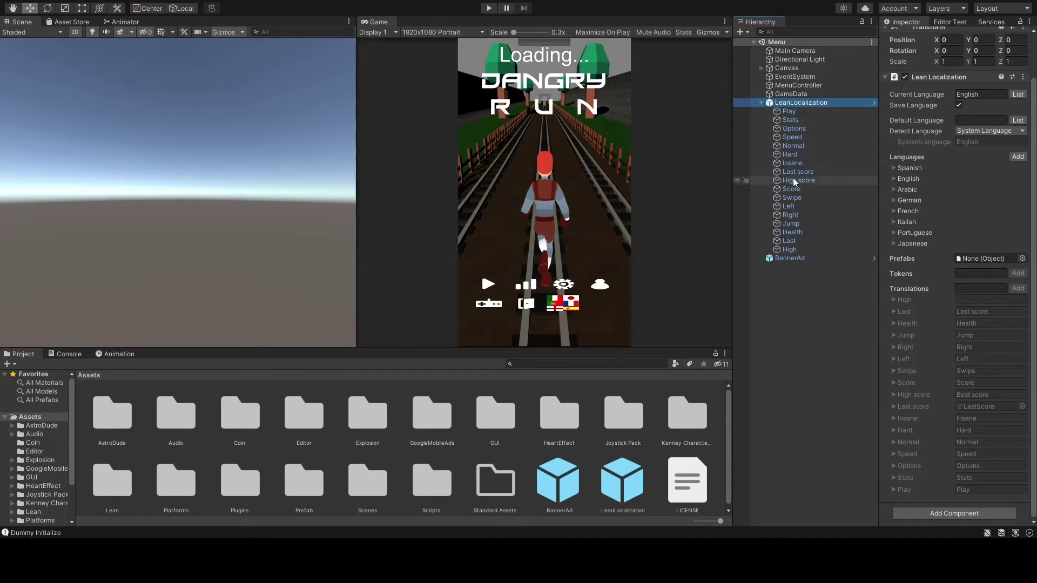
- Browse the Play, Stats and Right phrases, showing translations like Derecha, Rechts and Droite
left_click(811, 112)
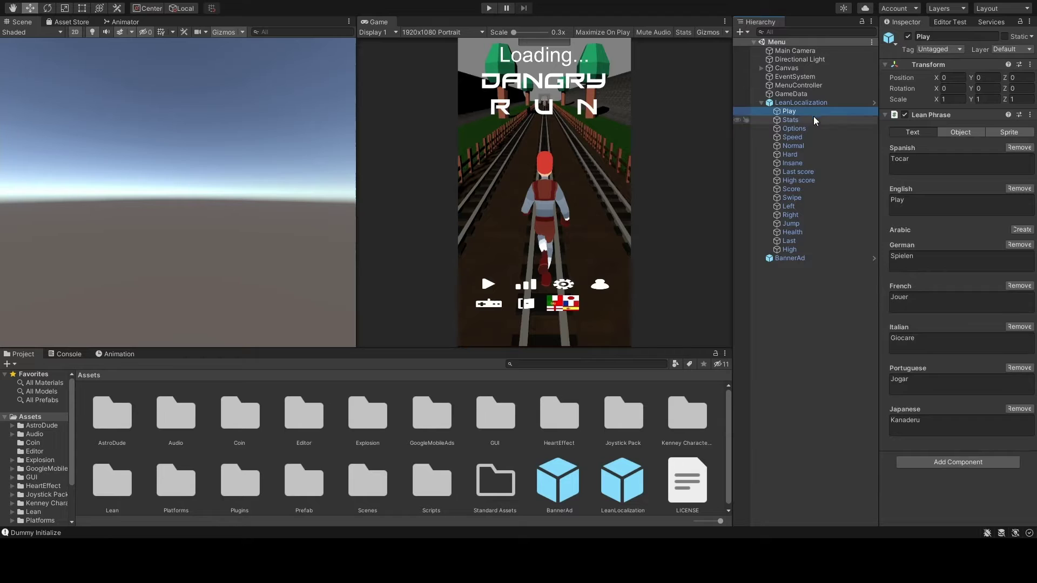
left_click(815, 119)
left_click(815, 110)
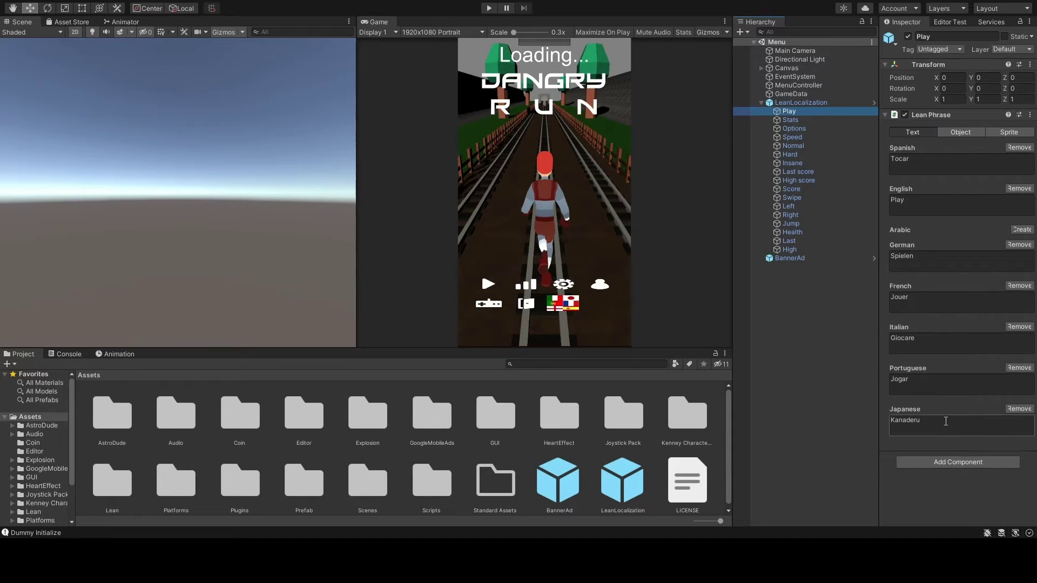
left_click(809, 116)
key("Down")
key("Down")
key("Down")
key("Down")
key("Down")
key("Down")
key("Down")
key("Down")
key("Down")
key("Down")
key("Down")
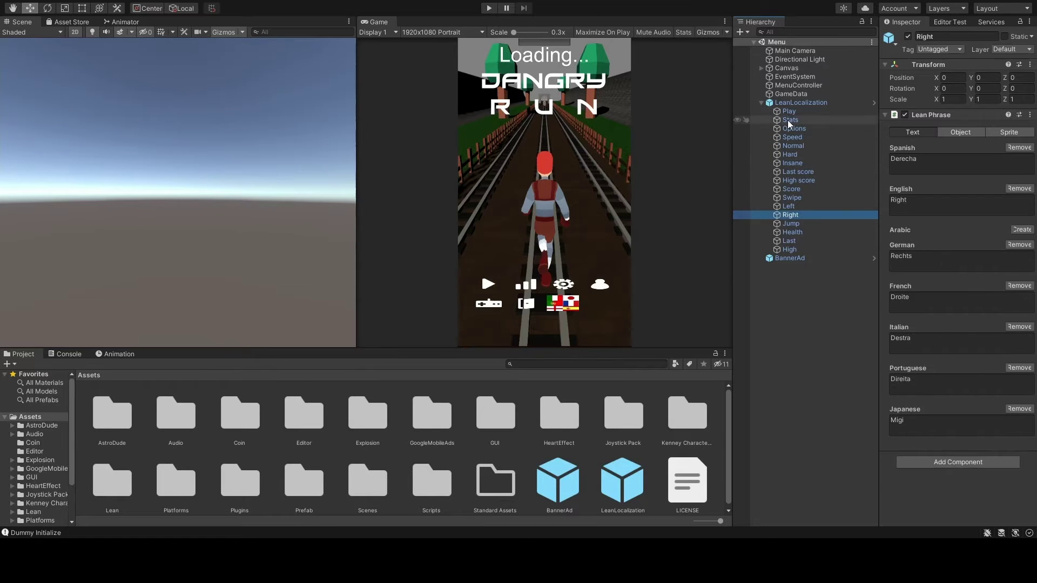
- Collapse the phrase list, then select HelpPanel under Canvas and make it active
left_click(761, 103)
left_click(761, 68)
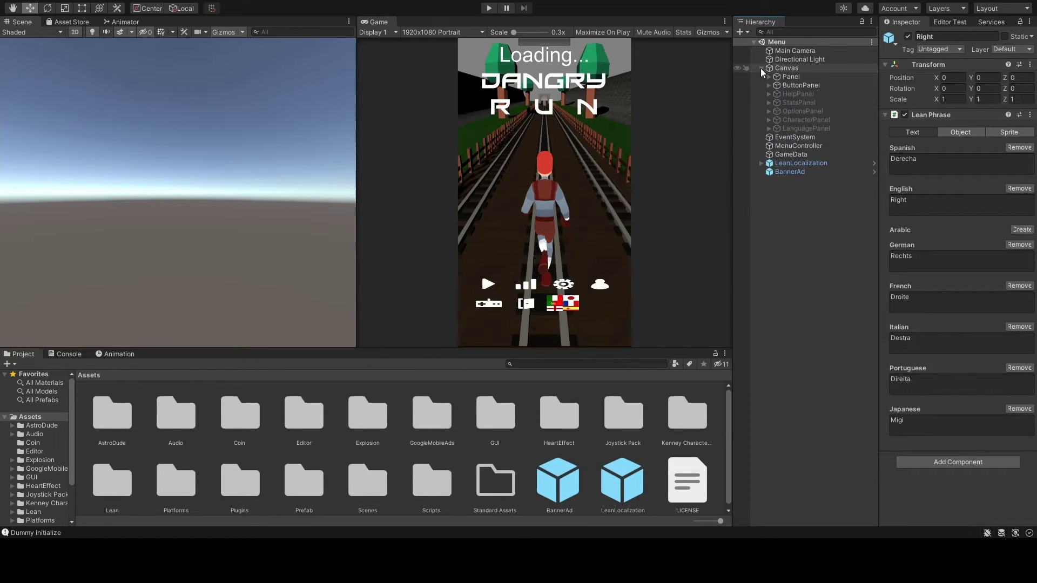
left_click(796, 95)
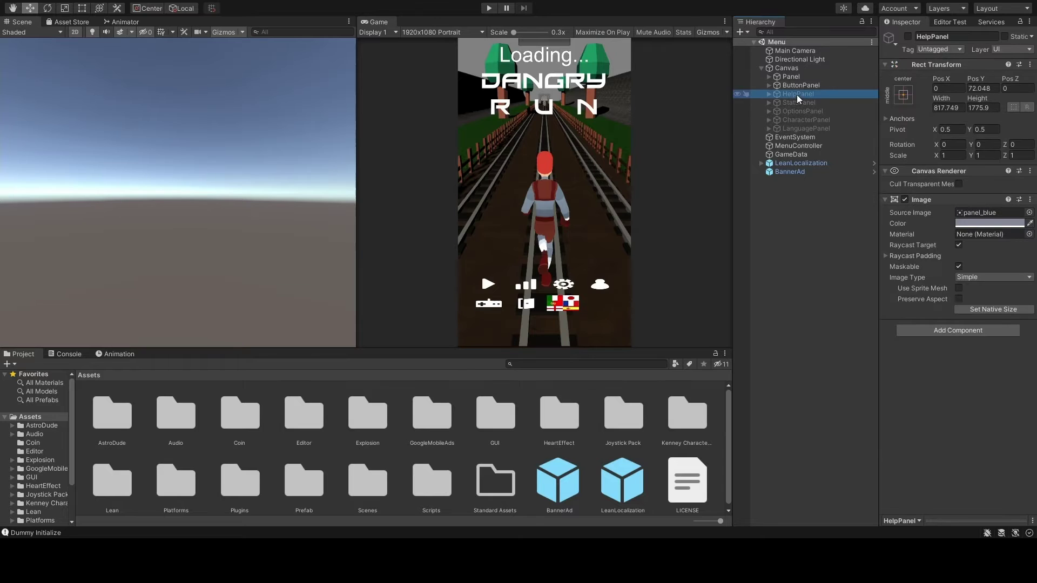
left_click(908, 36)
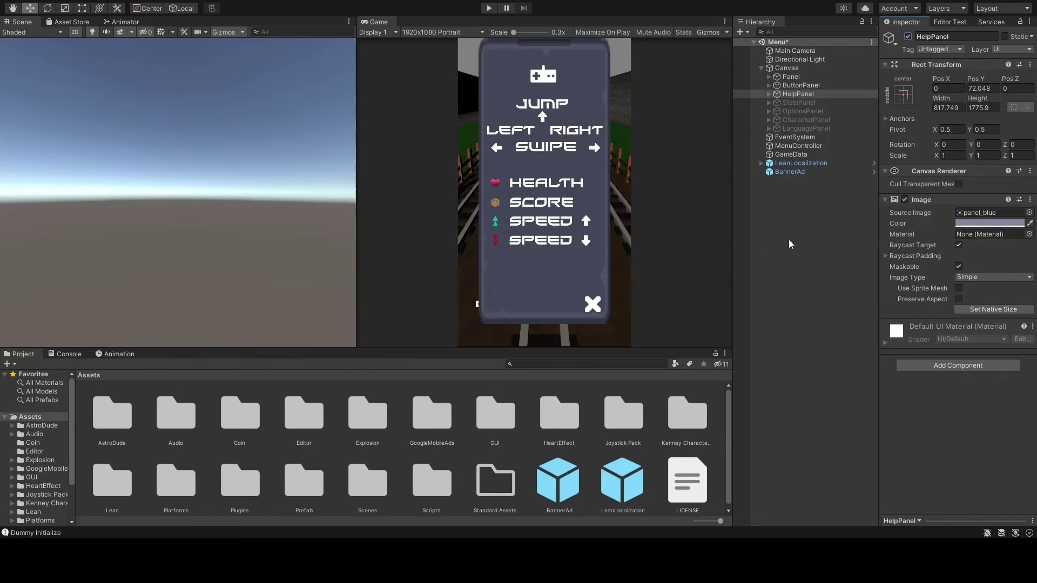
- Inspect the Left HelpText's Lean Localized Text, with translation name Left
left_click(768, 94)
left_click(777, 111)
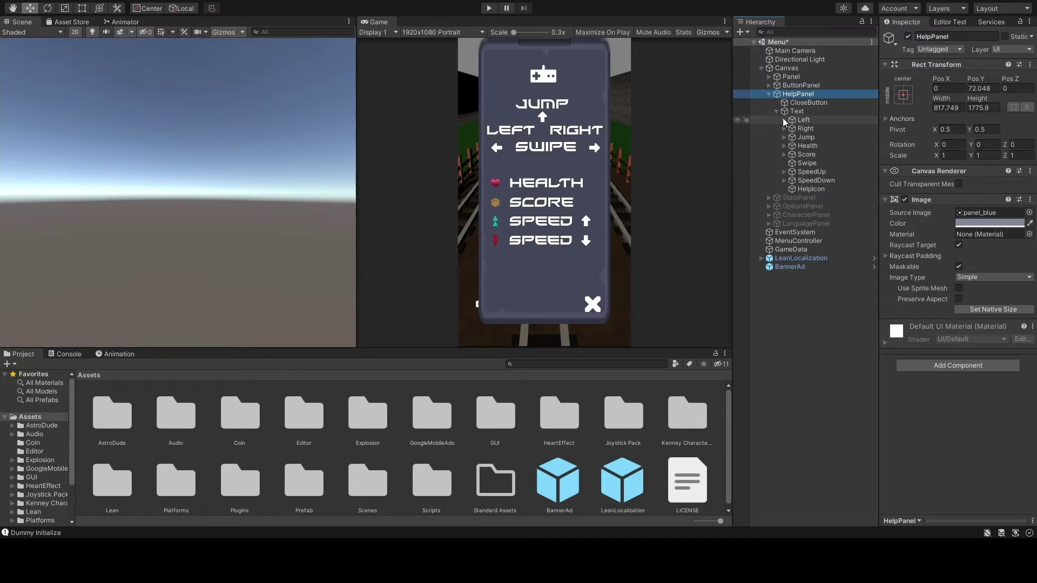
left_click(784, 120)
left_click(820, 129)
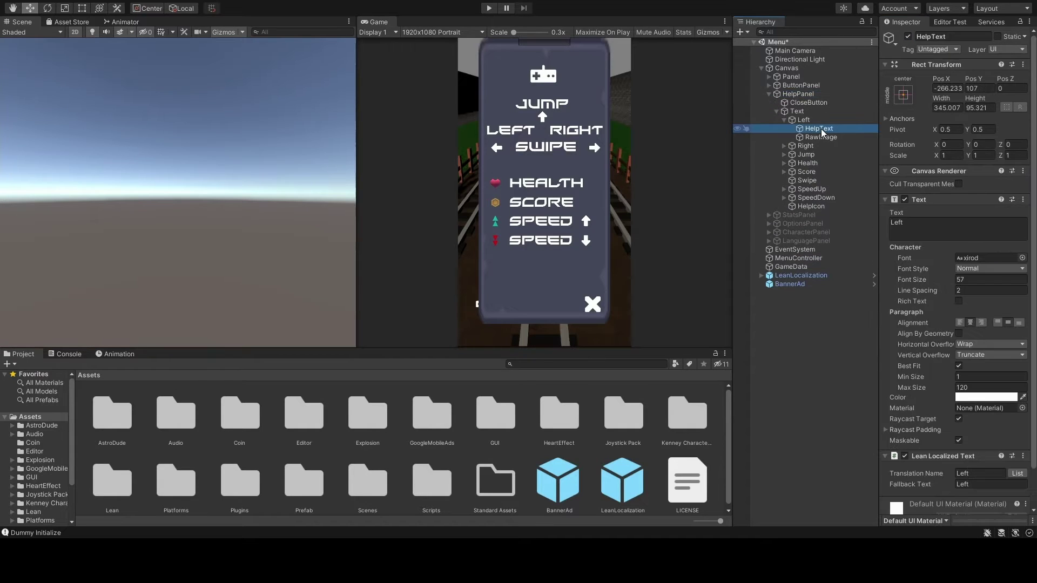
scroll(892, 319, "down", 2)
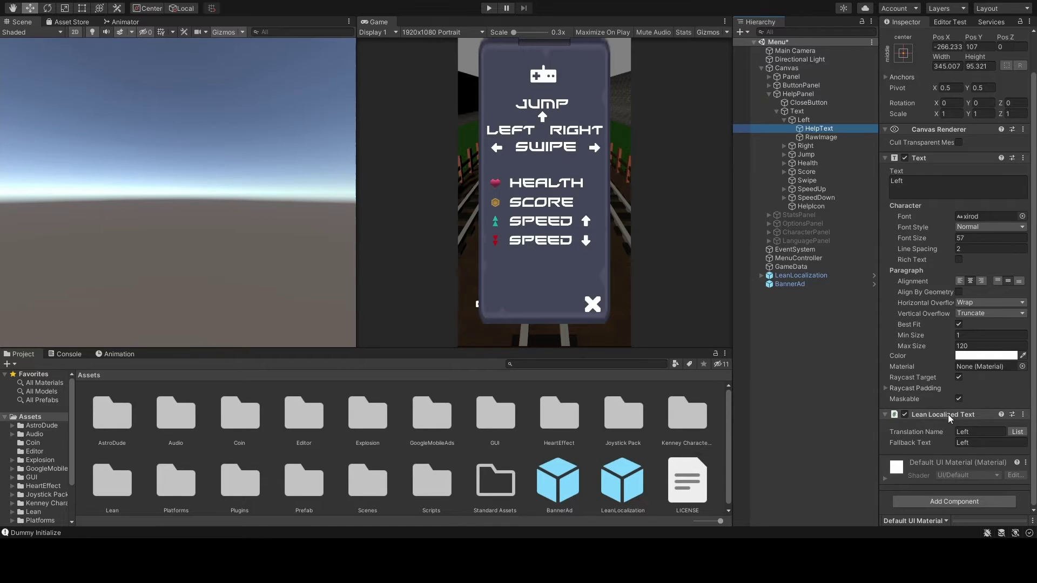
left_click(1023, 439)
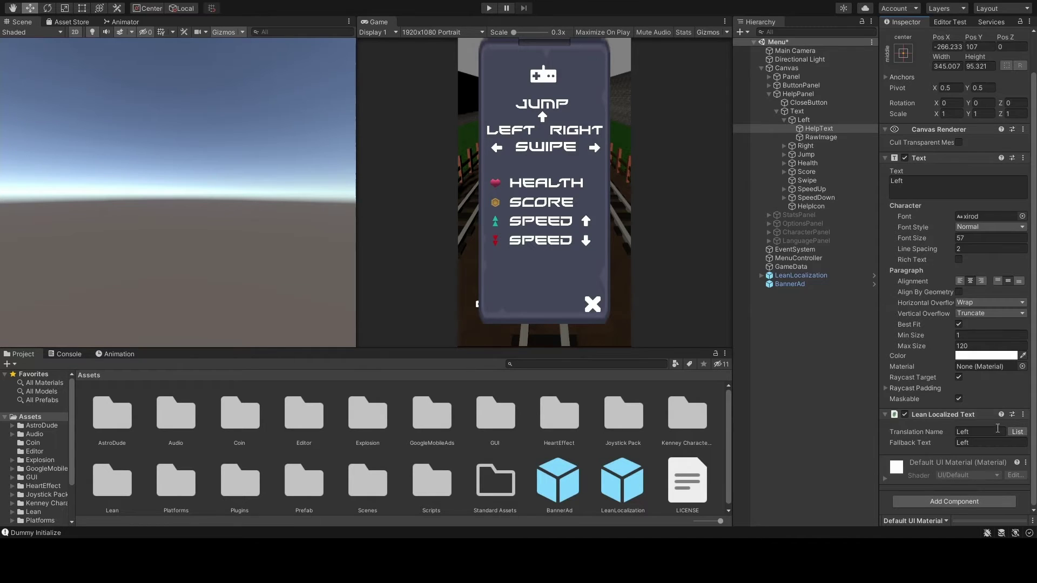
- Open the Left phrase and select its Spanish translation Izquierda, alongside German Links
left_click(761, 276)
left_click(800, 379)
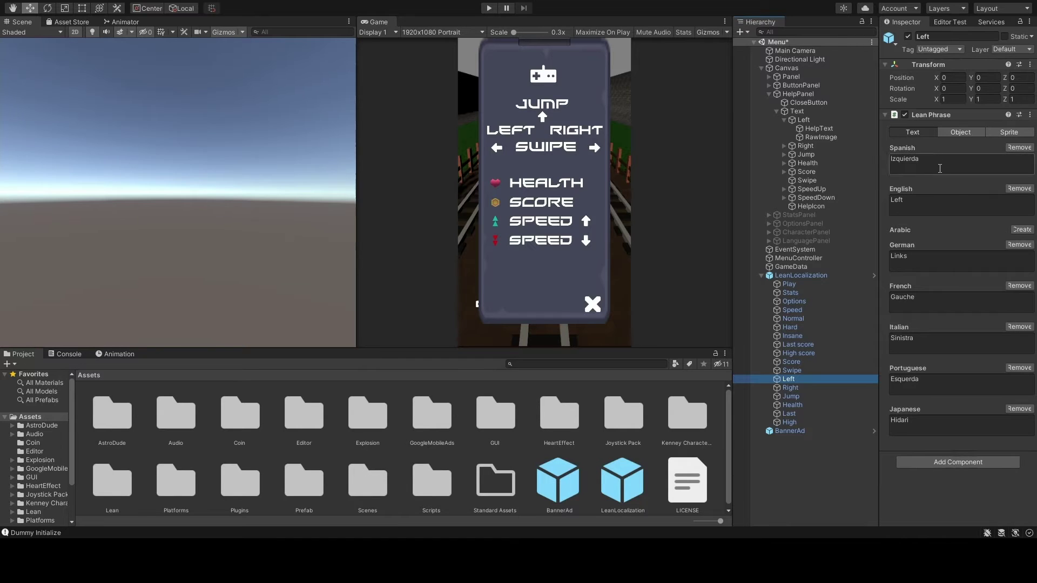
left_click_drag(923, 160, 884, 151)
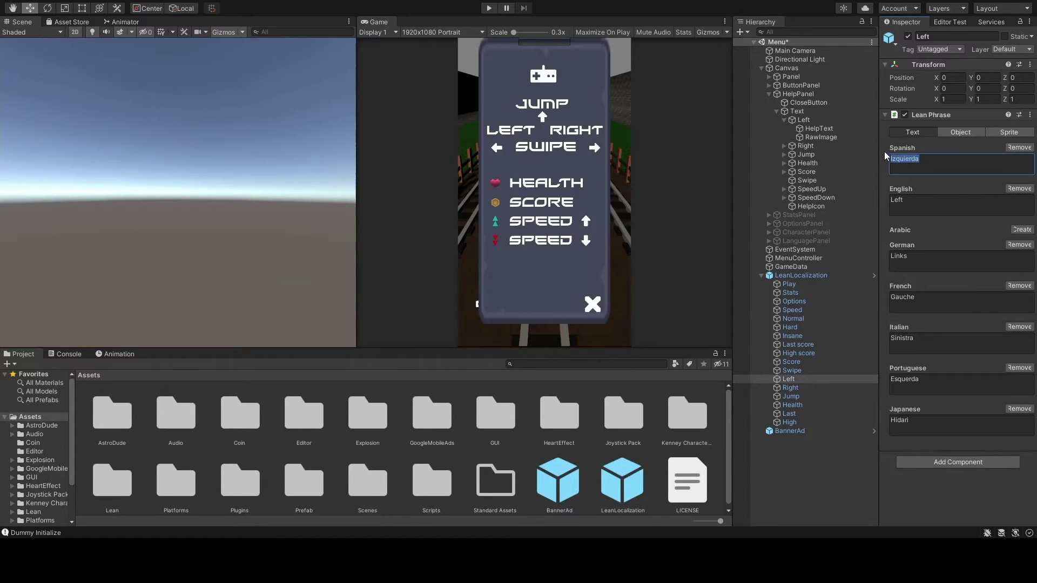
left_click(947, 161)
- Run the game, save Spanish as its language, and open the help panel showing SALTAR and BARRER
left_click(489, 8)
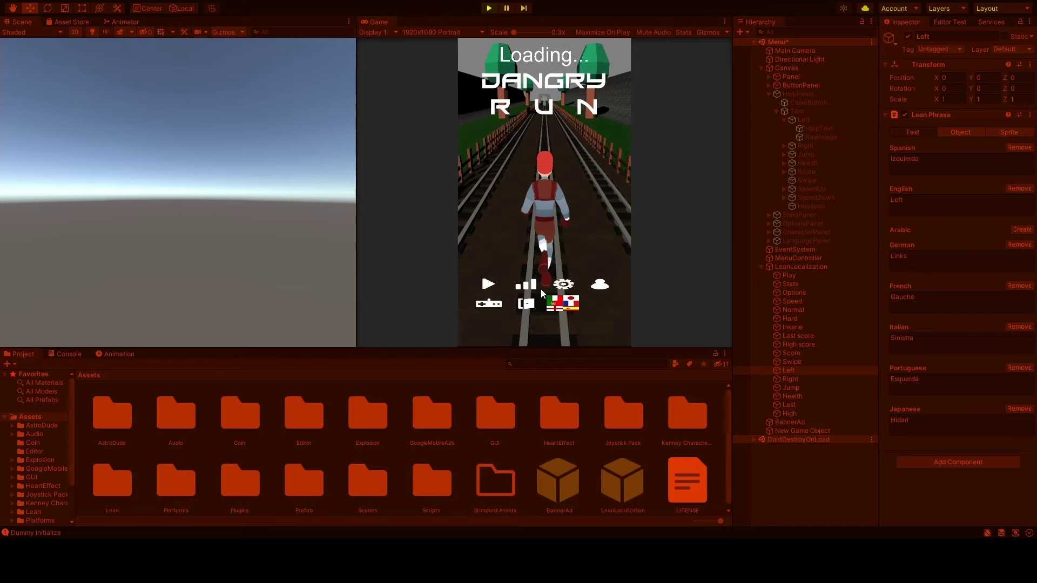
left_click(568, 303)
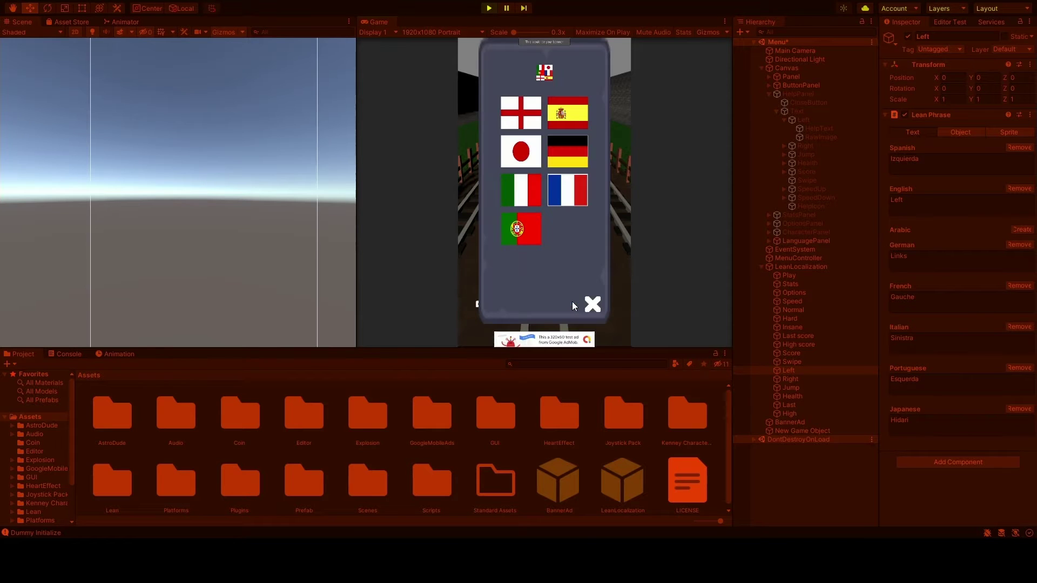
left_click(564, 115)
left_click(539, 268)
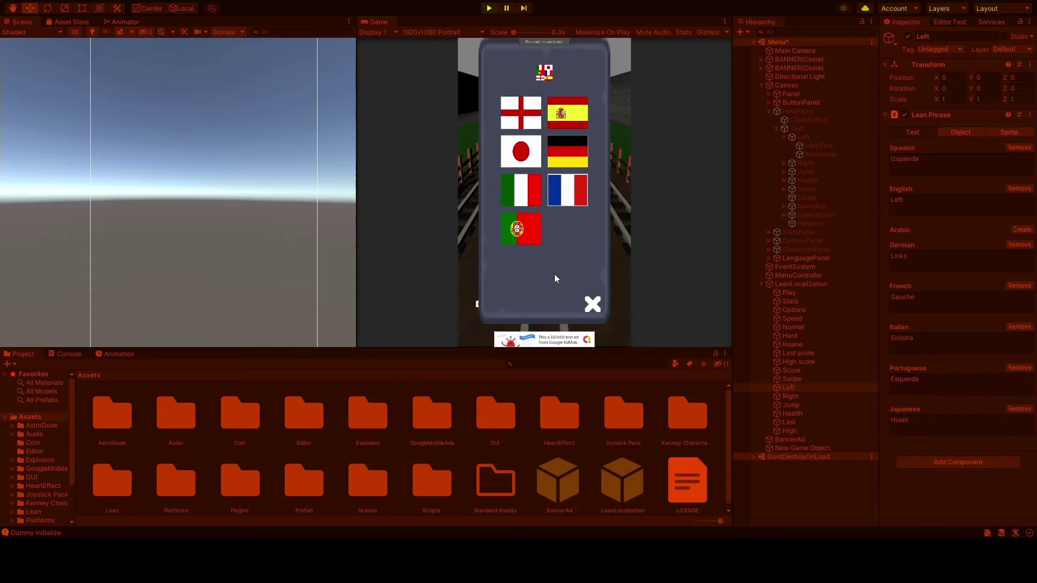
left_click(593, 304)
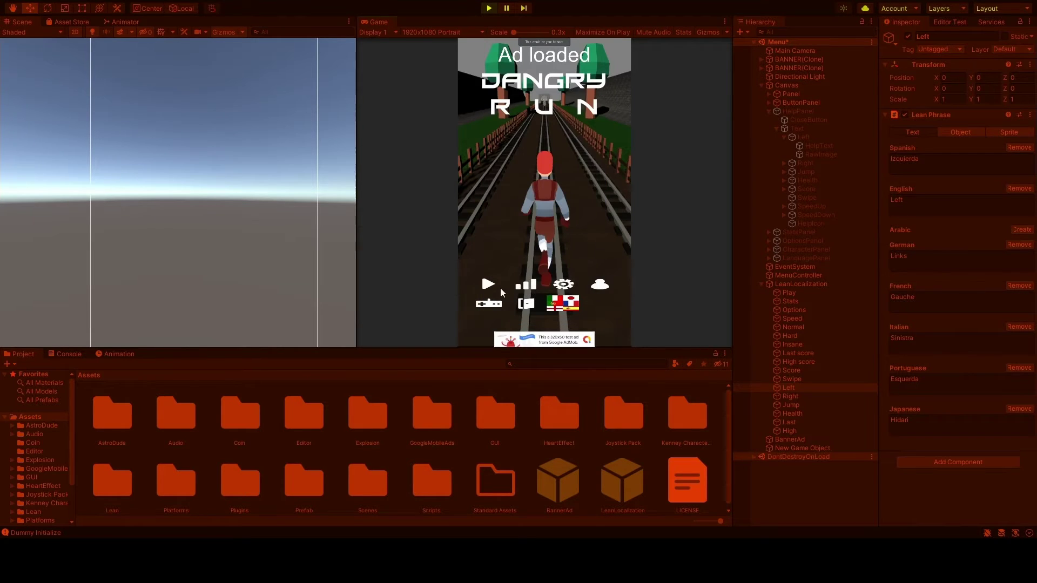
left_click(486, 305)
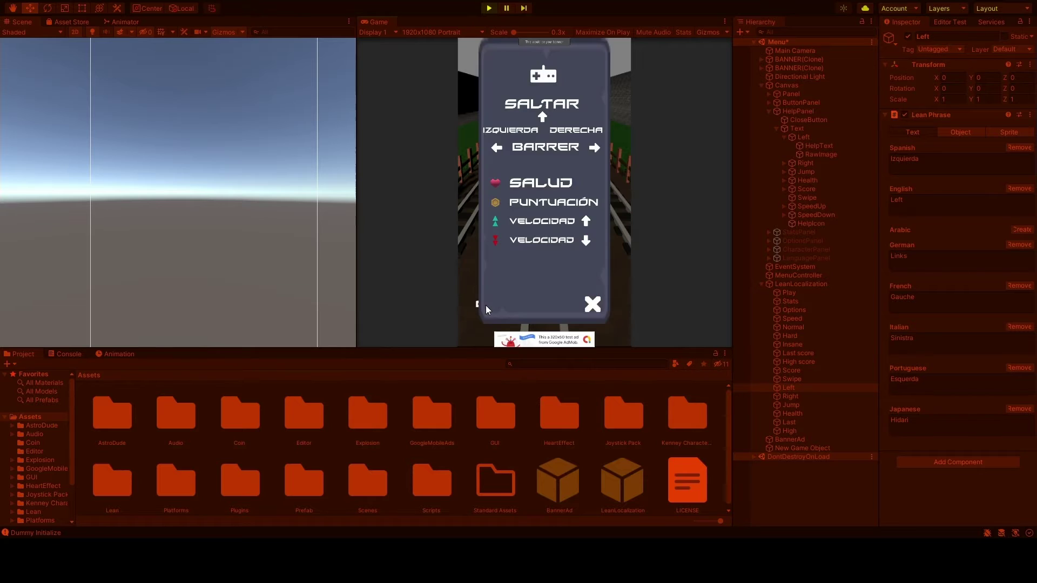
- Switch the running game to German and open the options panel showing GESCHWINDIGKEIT
left_click(594, 305)
left_click(571, 275)
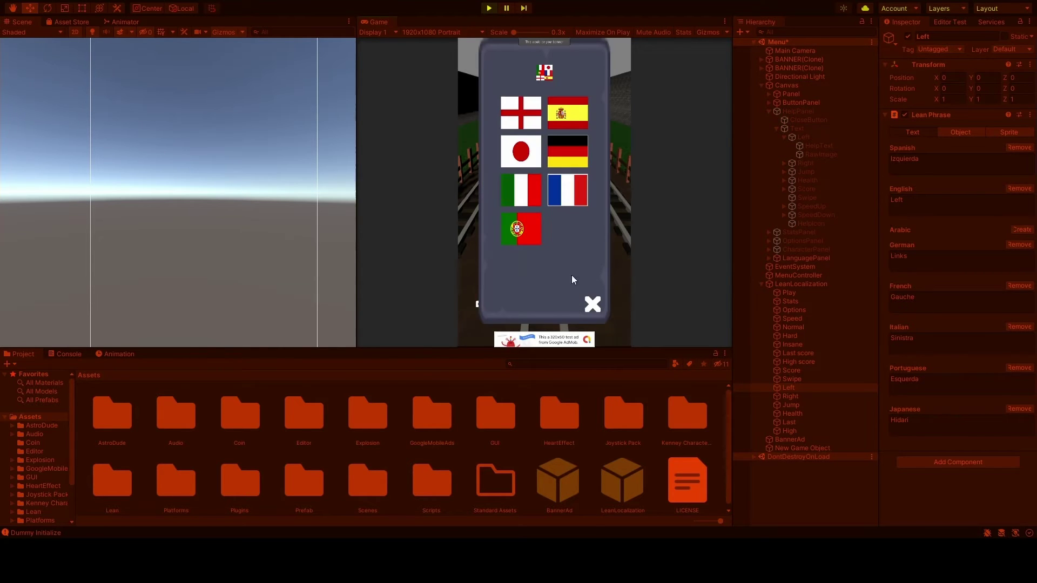
left_click(572, 155)
left_click(592, 306)
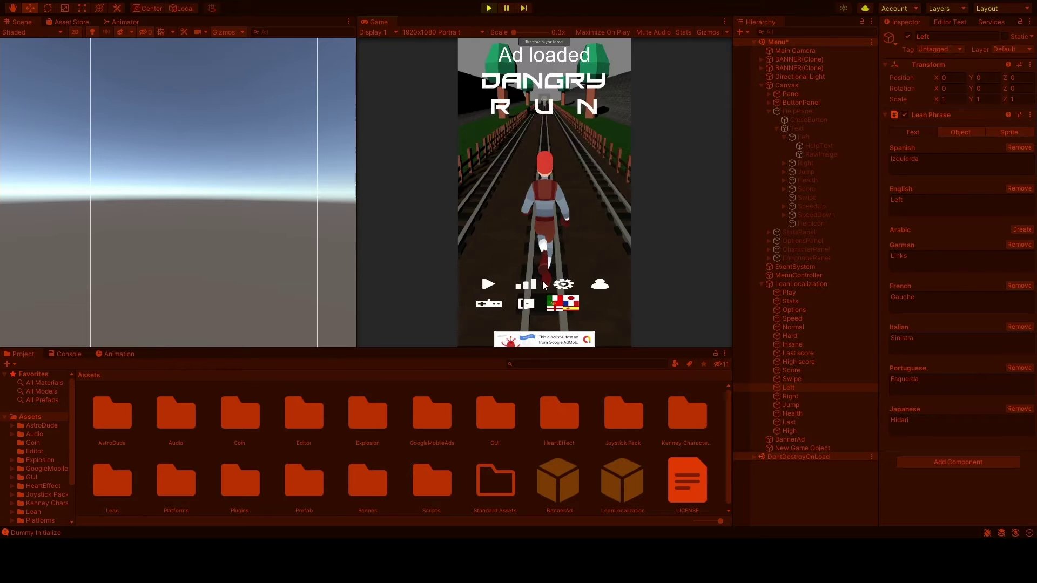
left_click(563, 285)
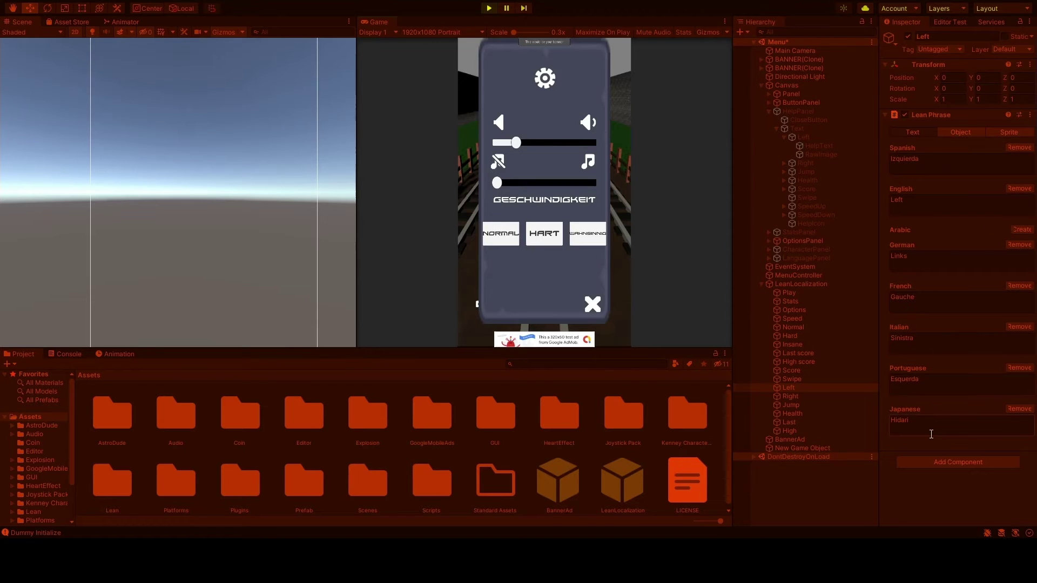
- Close the options panel and switch the game's language to Portuguese
left_click(591, 306)
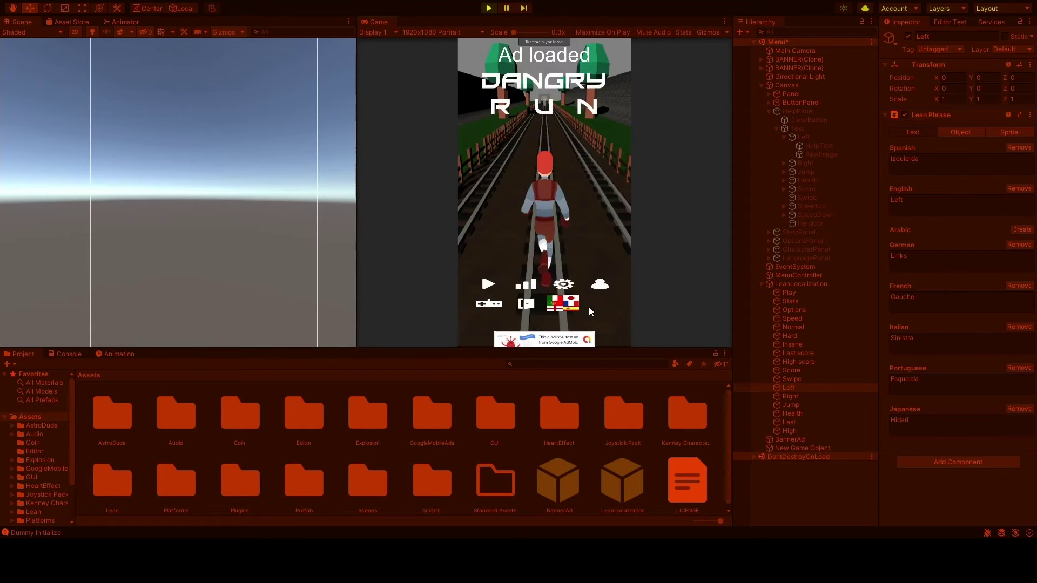
left_click(569, 311)
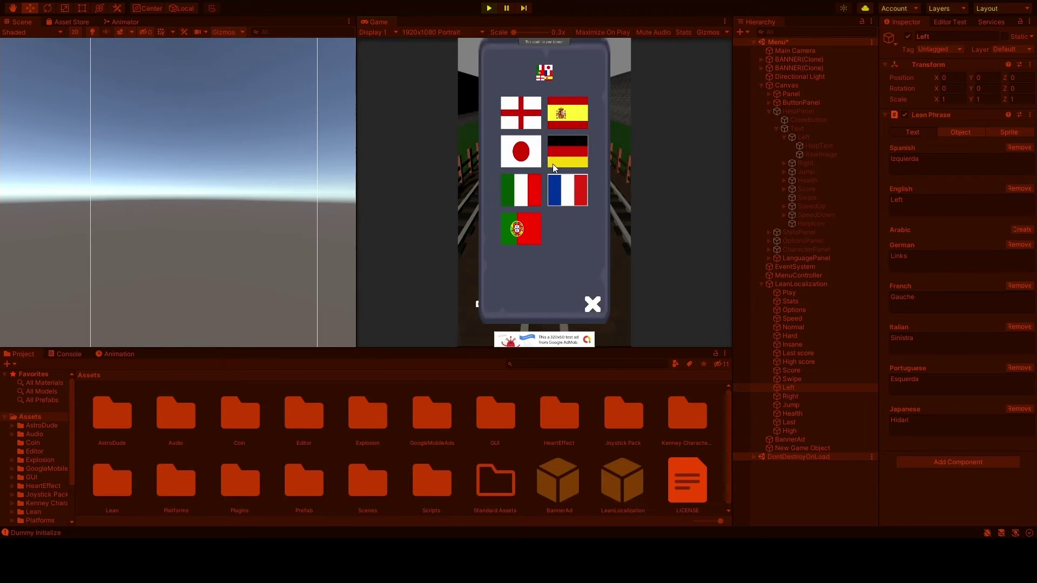
left_click(523, 236)
left_click(593, 305)
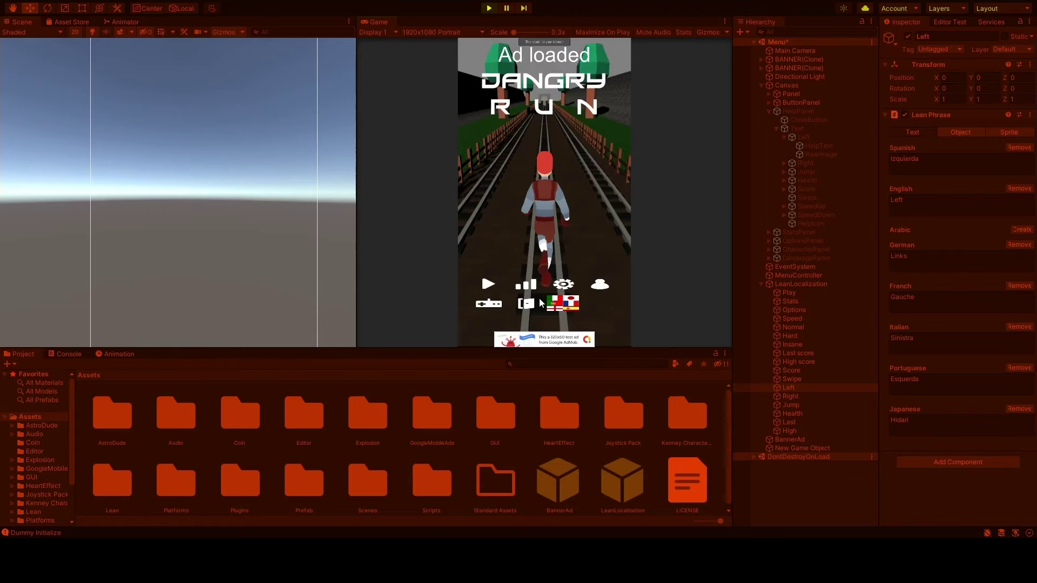
- Check the help panel's Portuguese labels PULAR and PONTUAÇÃO, then exit Play mode
left_click(490, 308)
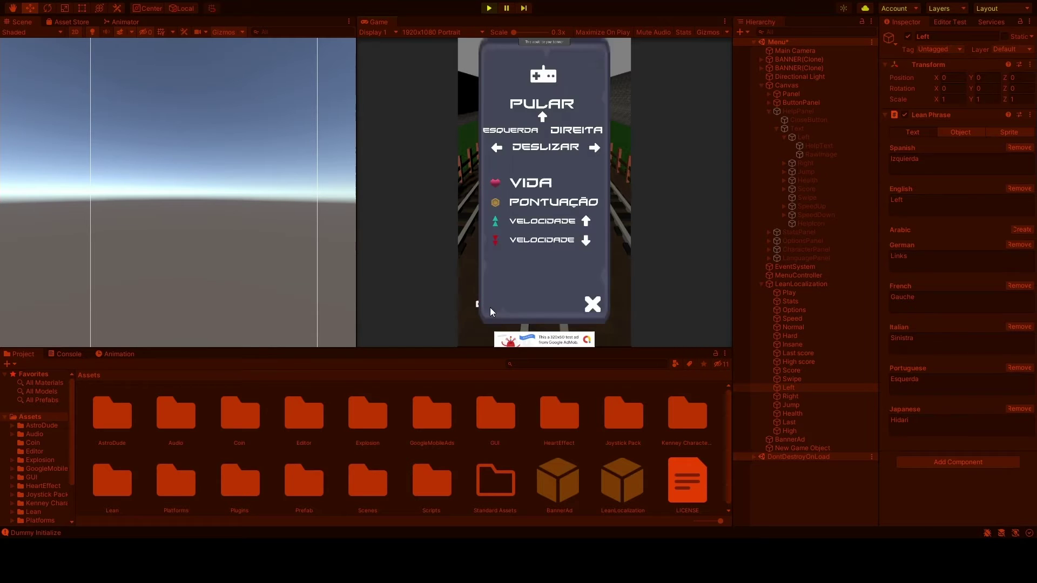
left_click(593, 306)
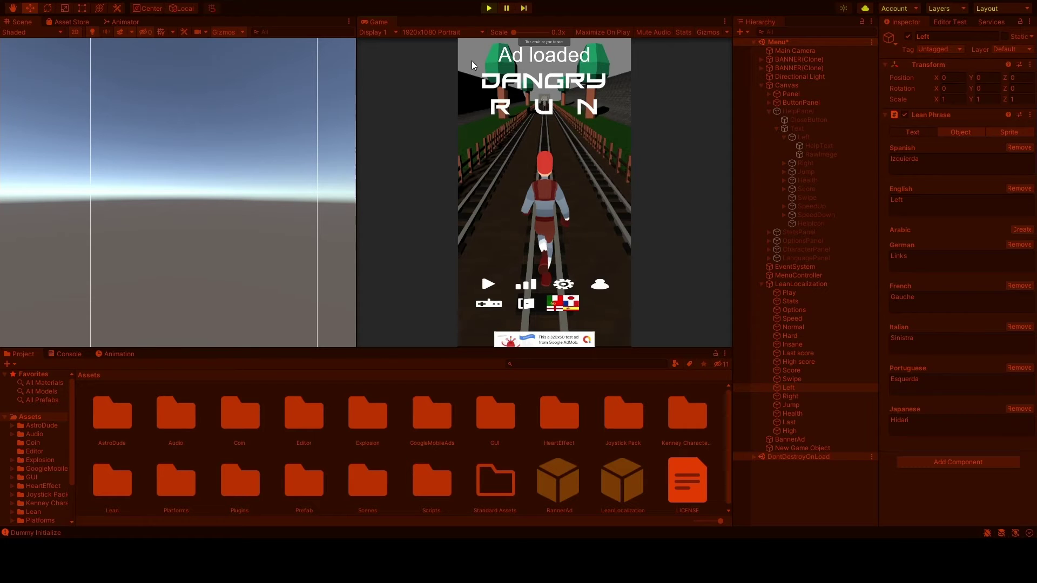
left_click(489, 9)
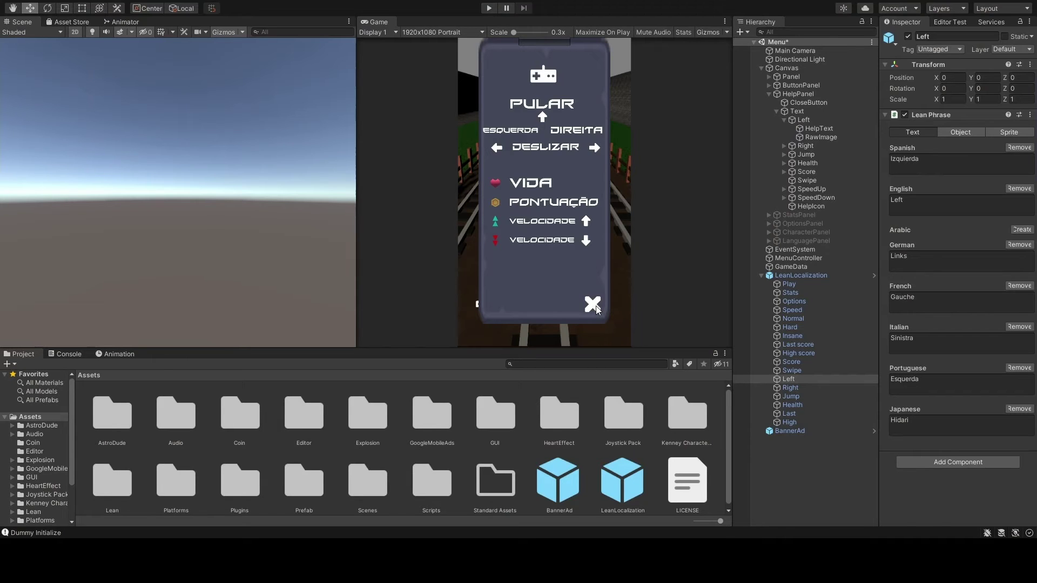
- Run the game once more, open and close the language flags, then stop Play mode
left_click(489, 8)
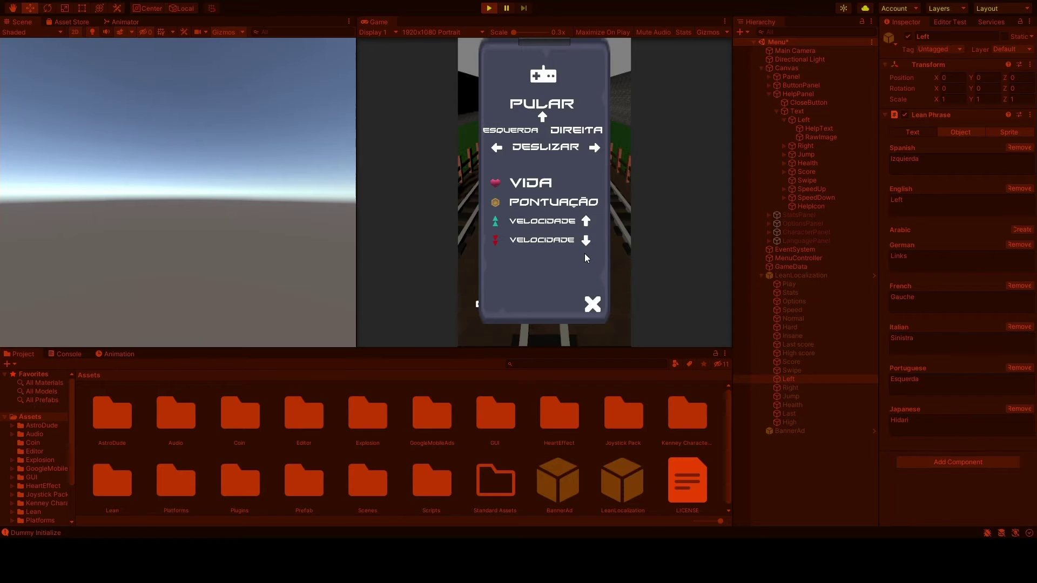
left_click(598, 303)
left_click(574, 307)
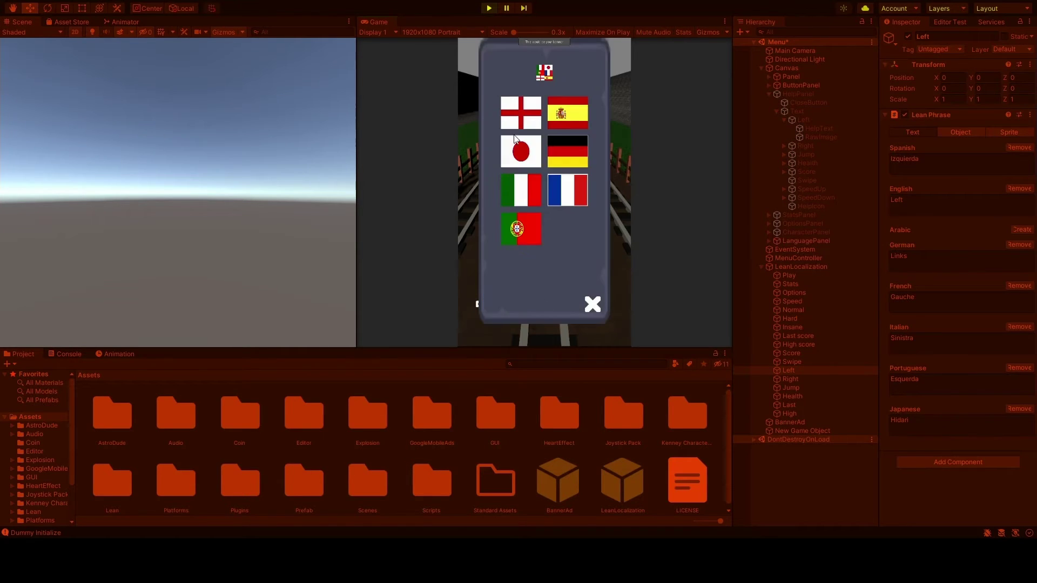
left_click(593, 305)
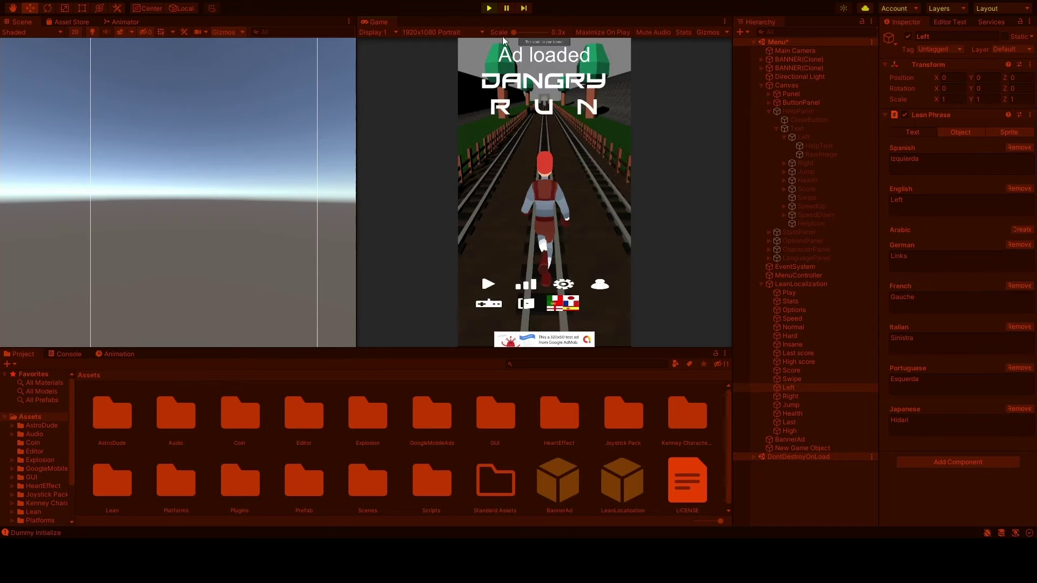
left_click(488, 8)
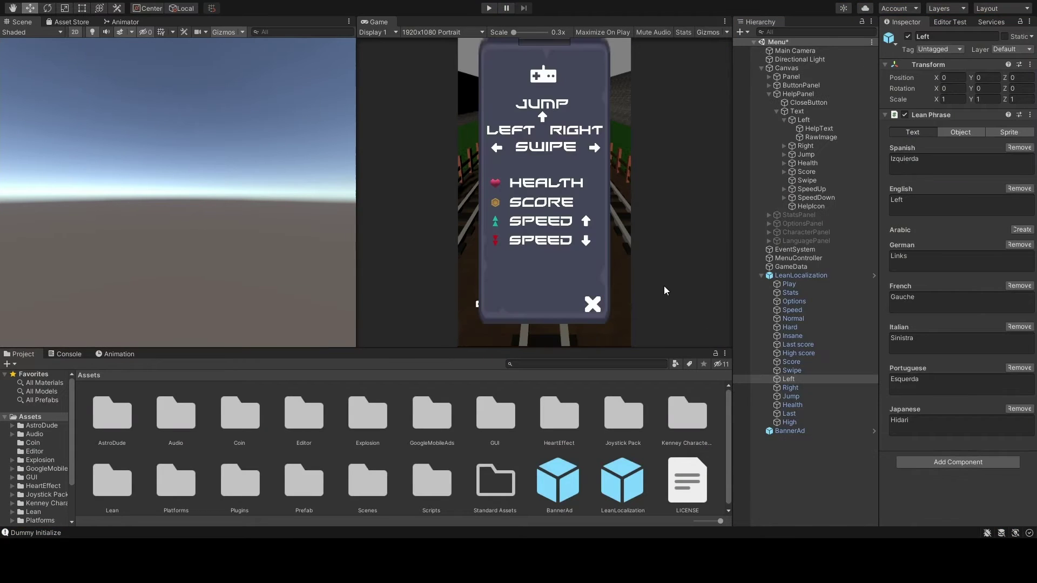
- Deactivate and collapse the HelpPanel object, then start Play mode again
left_click(816, 94)
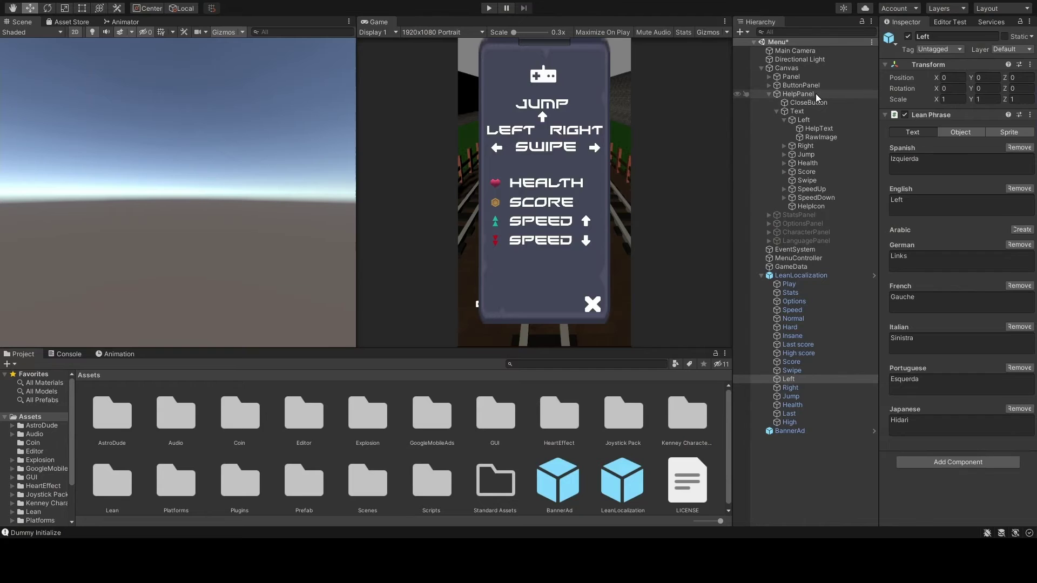
left_click(908, 36)
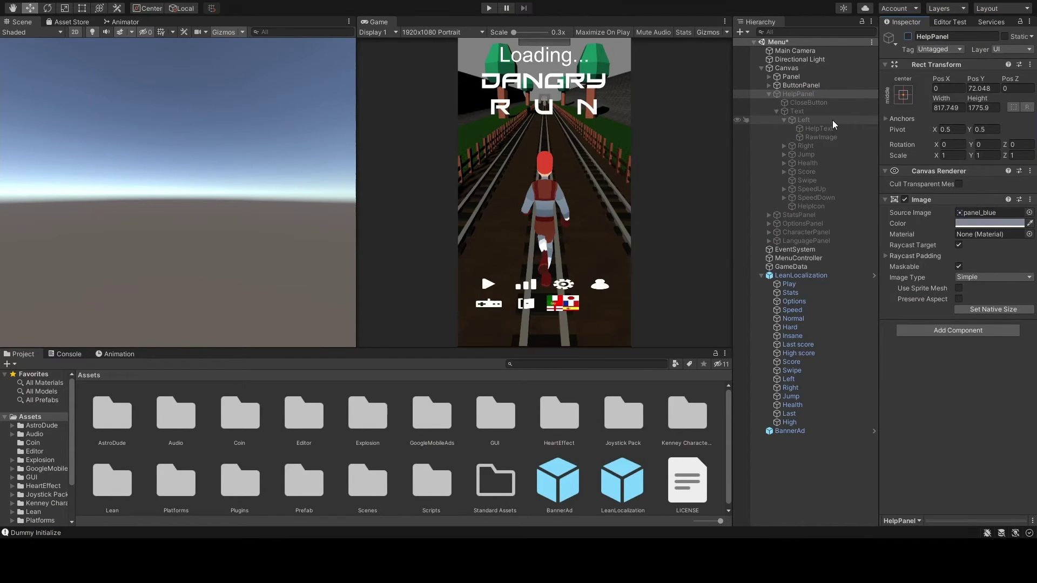
left_click(766, 92)
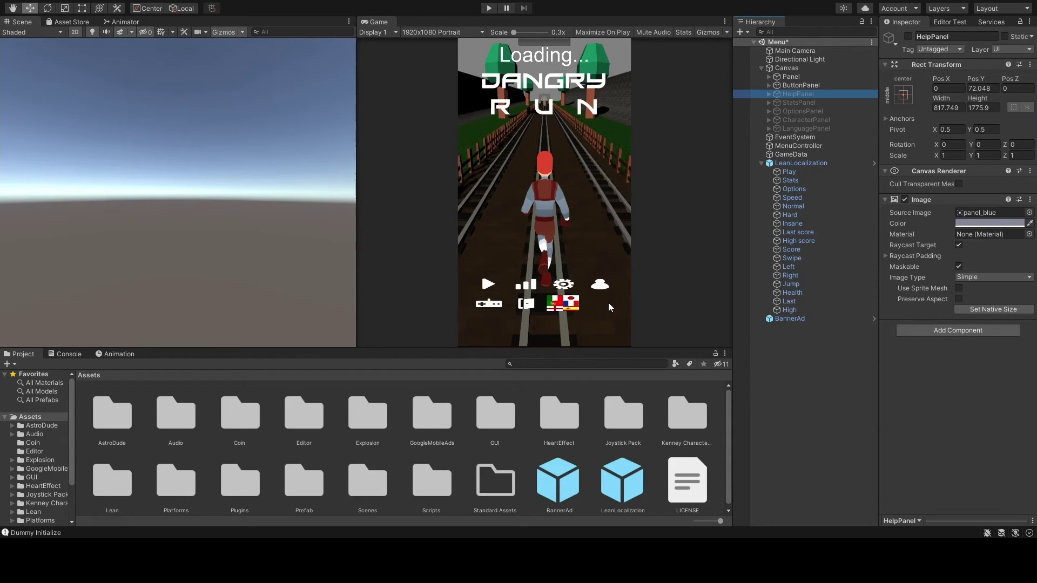
left_click(489, 8)
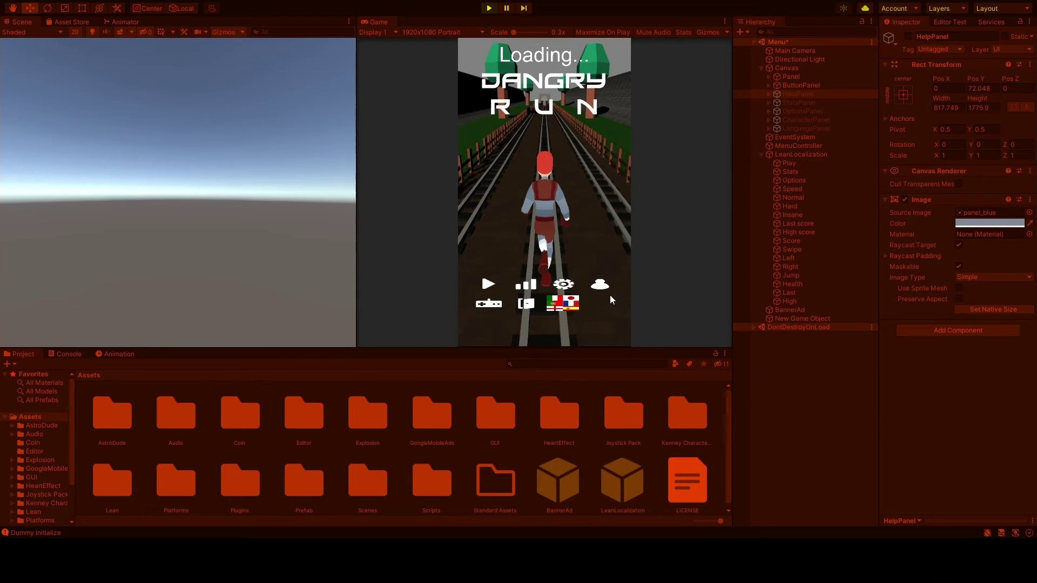
- Cycle seven skins forward in the character panel, then start a new run with the chosen runner
left_click(600, 285)
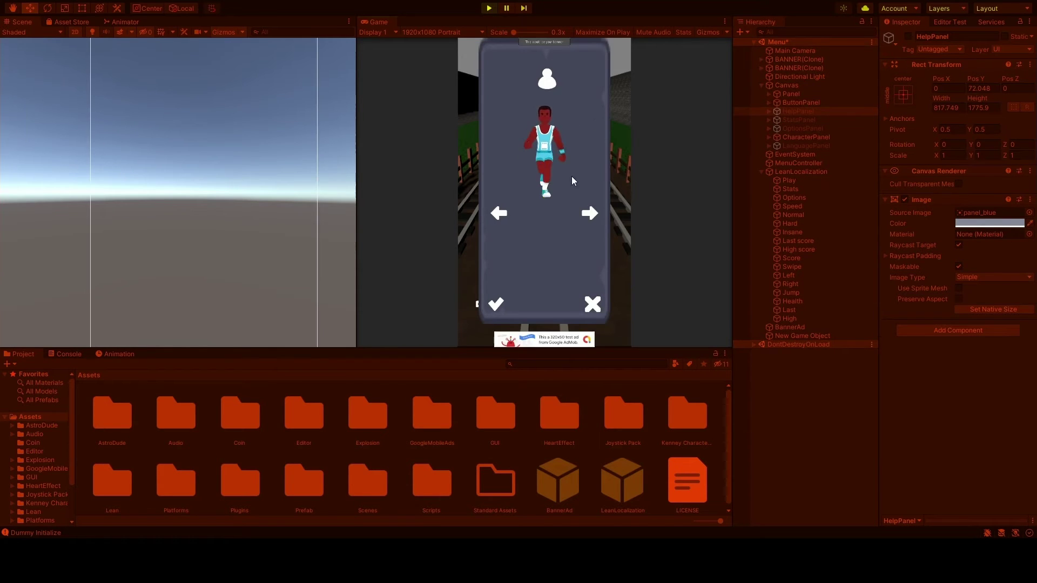
left_click(590, 212)
left_click(591, 213)
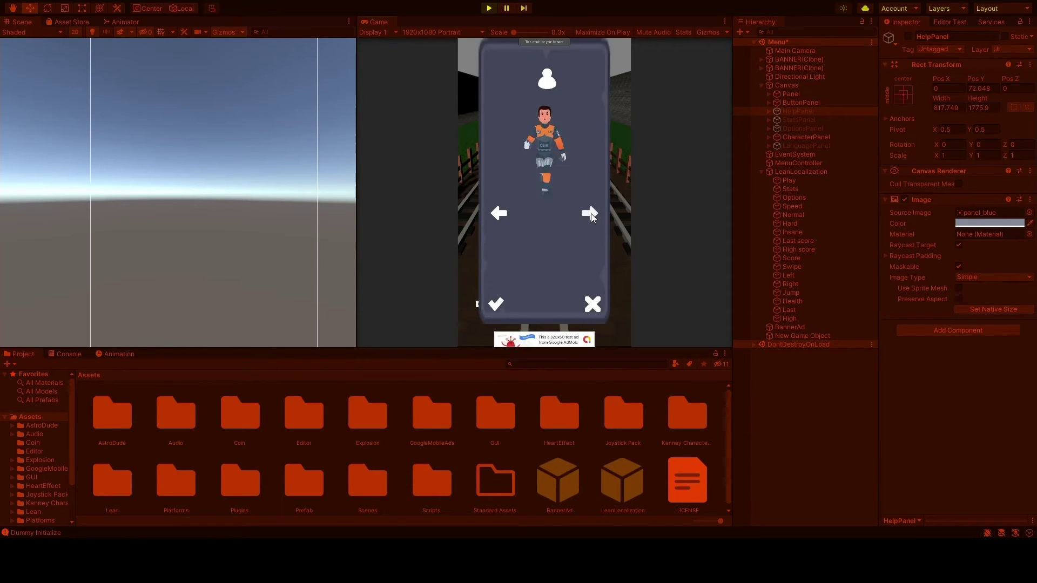
left_click(591, 213)
left_click(591, 213)
left_click(591, 213)
left_click(591, 213)
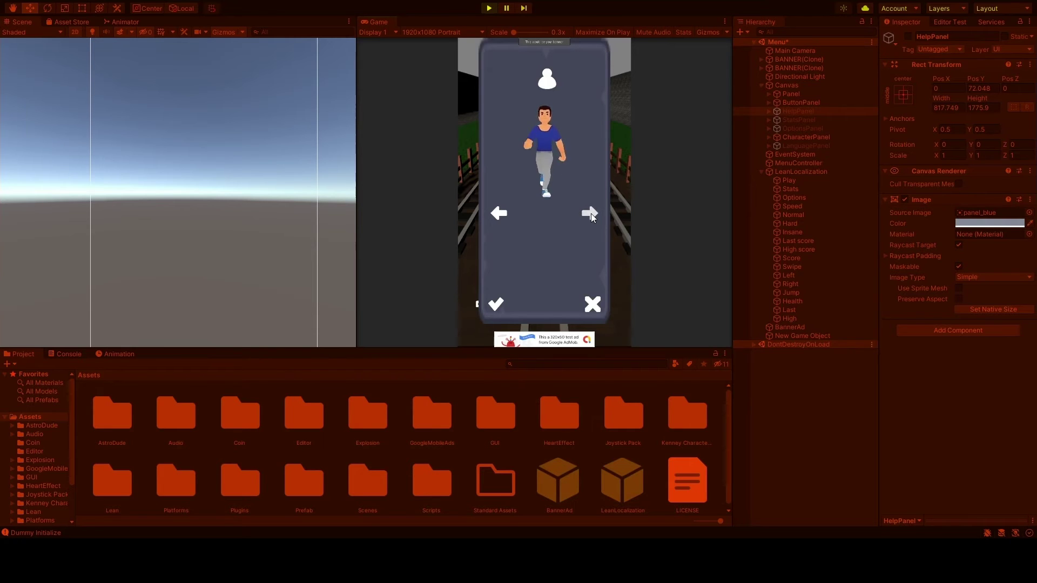
left_click(591, 213)
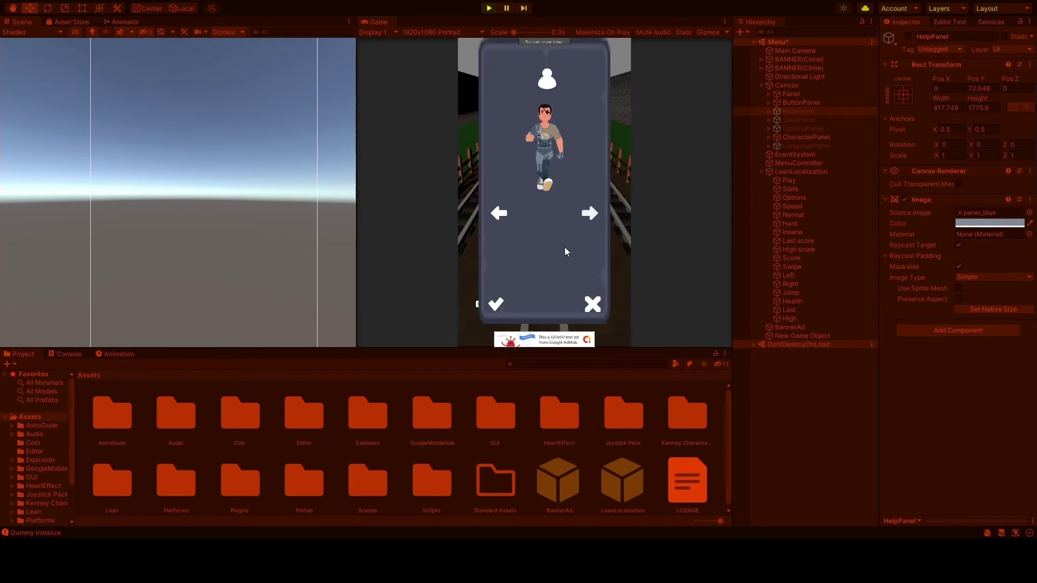
left_click(592, 305)
left_click(488, 284)
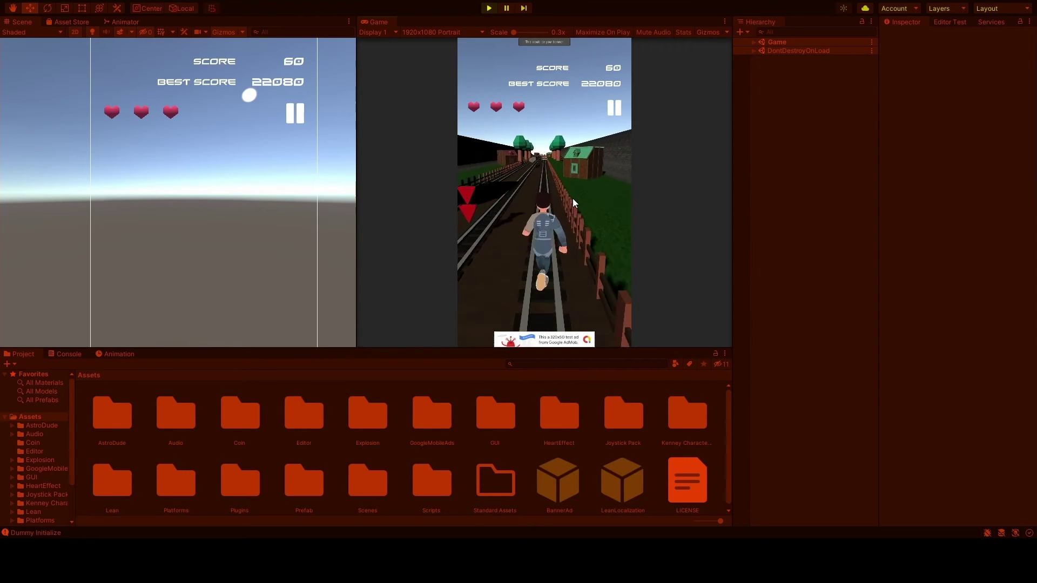
- Steer the runner across lanes and jump barriers with the arrow keys until the run ends
key("Right")
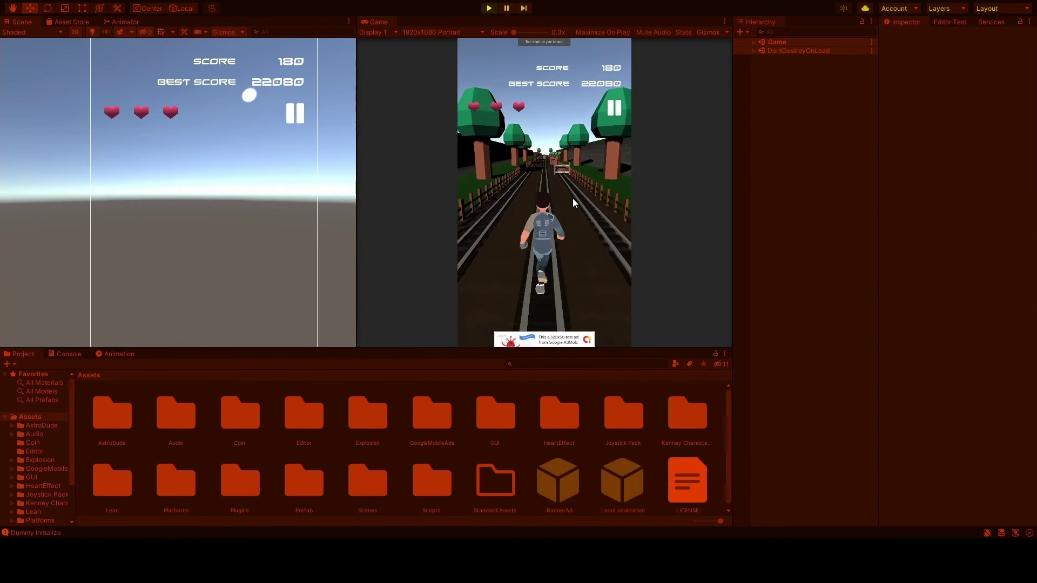
key("Up")
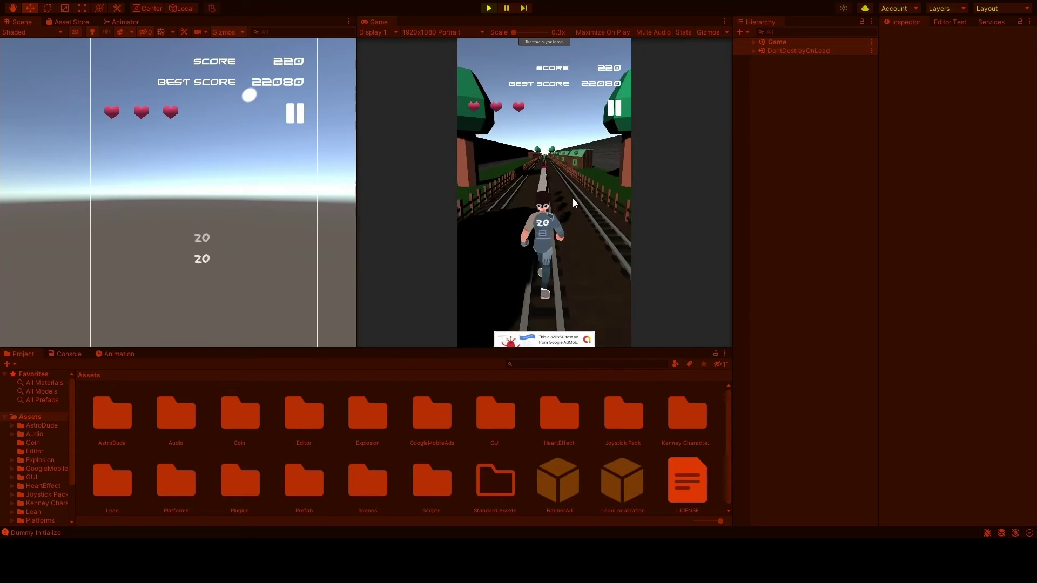
key("Left")
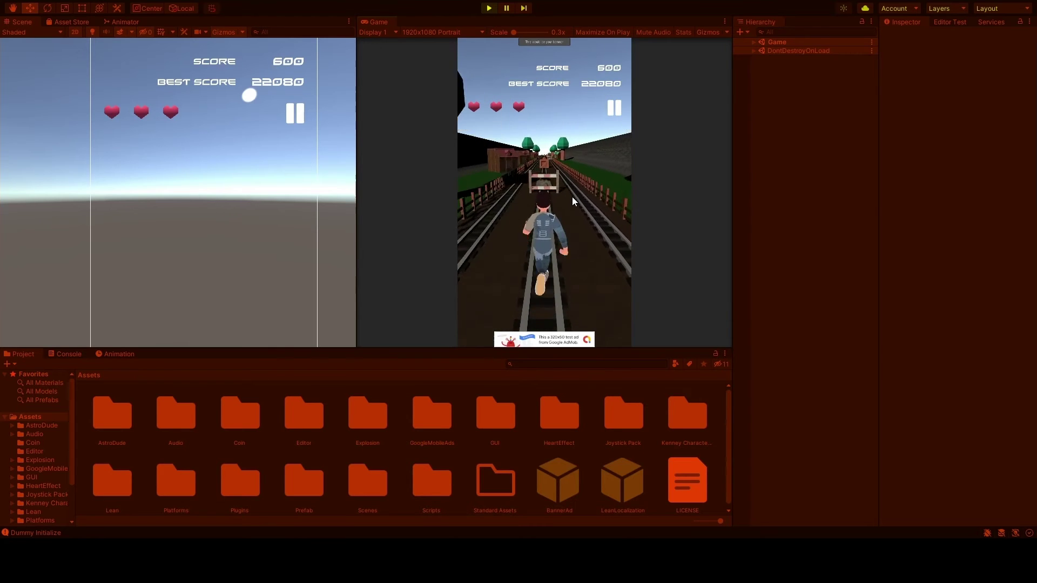
key("Left")
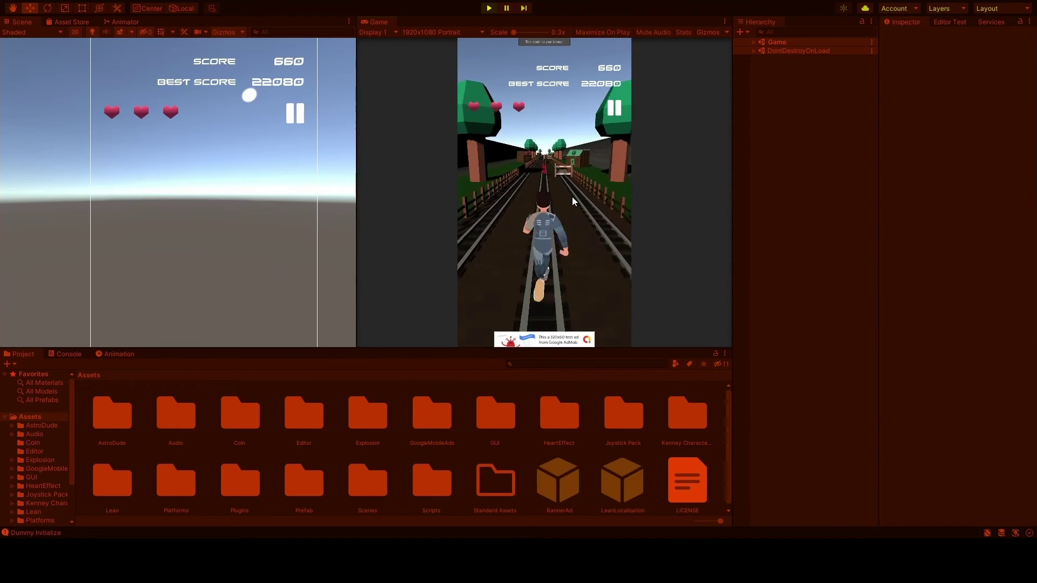
key("Right")
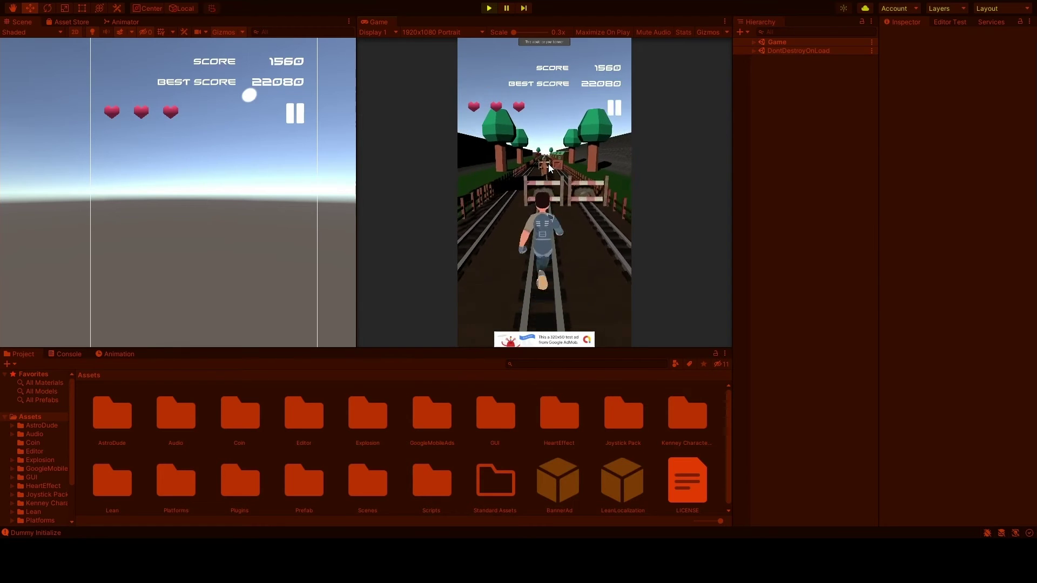
key("Up")
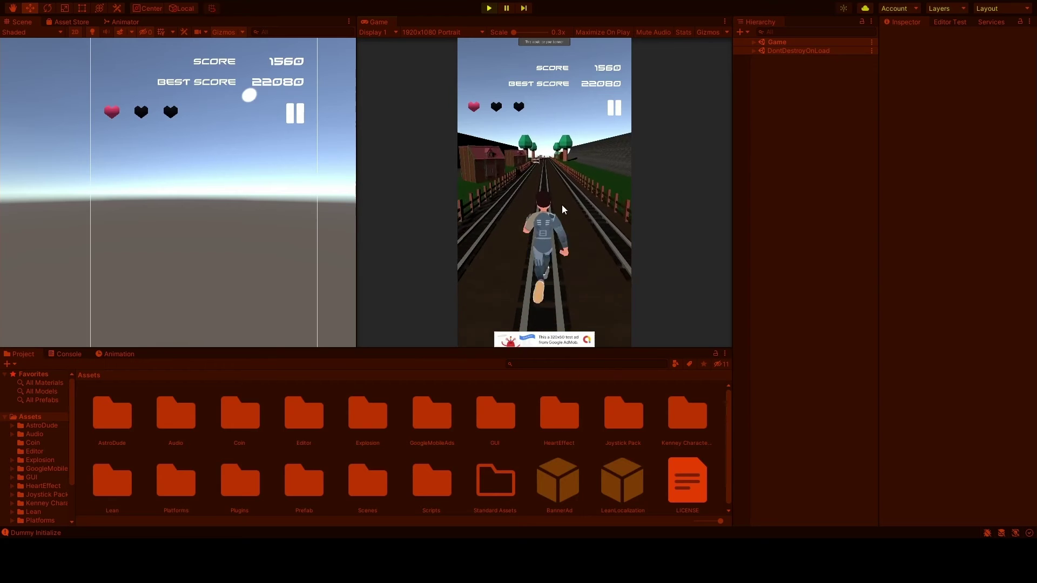
key("Right")
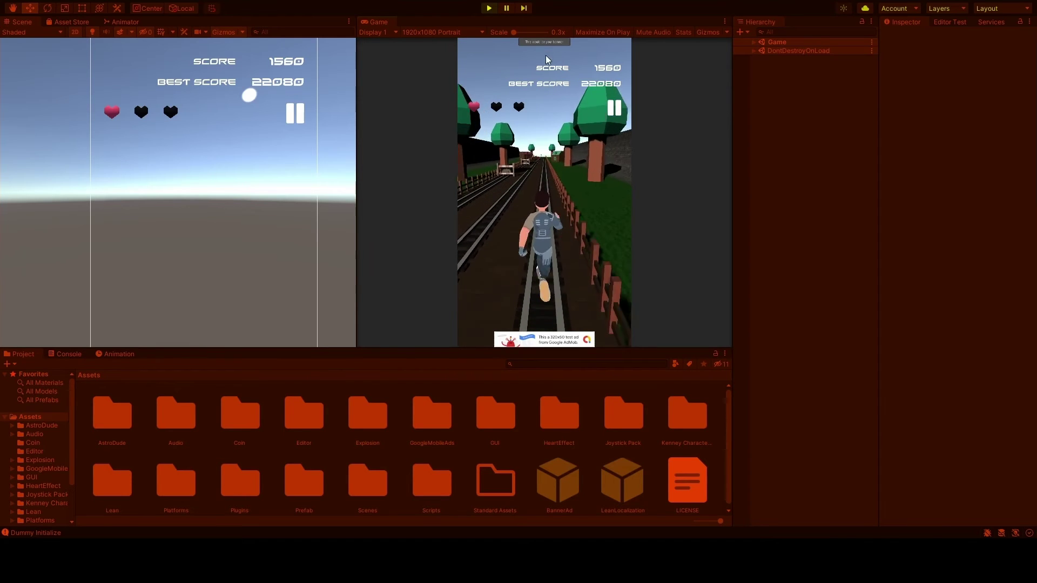
key("Left")
key("Left")
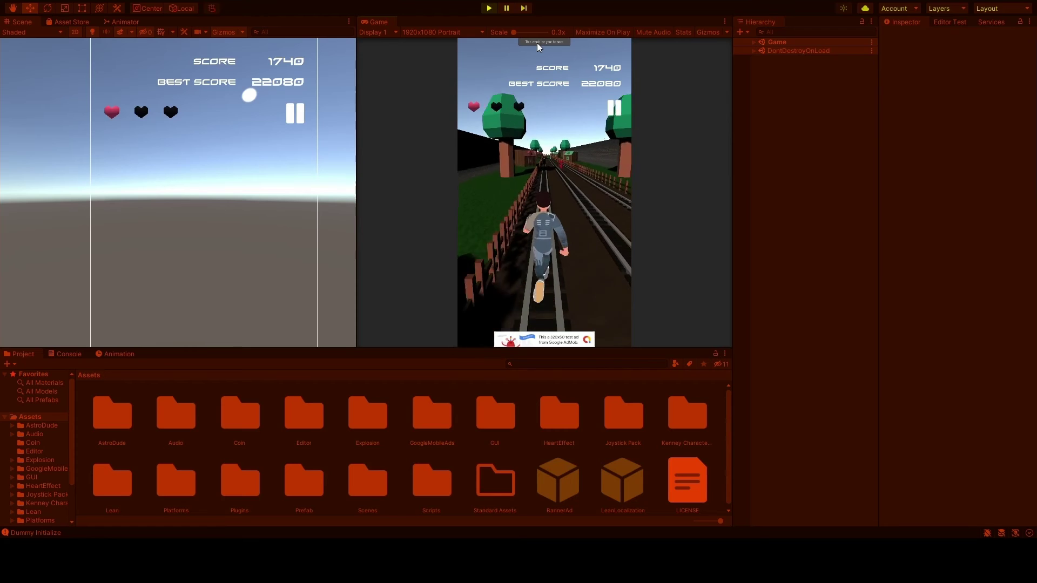
key("Right")
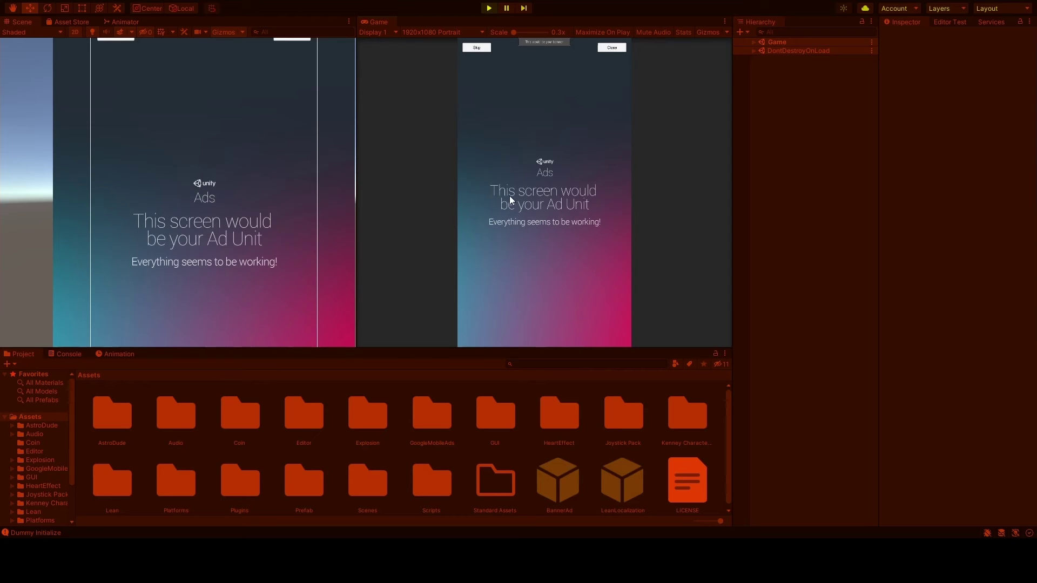
- Dismiss the test ad and exit the Game Over screen back to the Dangry Run menu
left_click(483, 50)
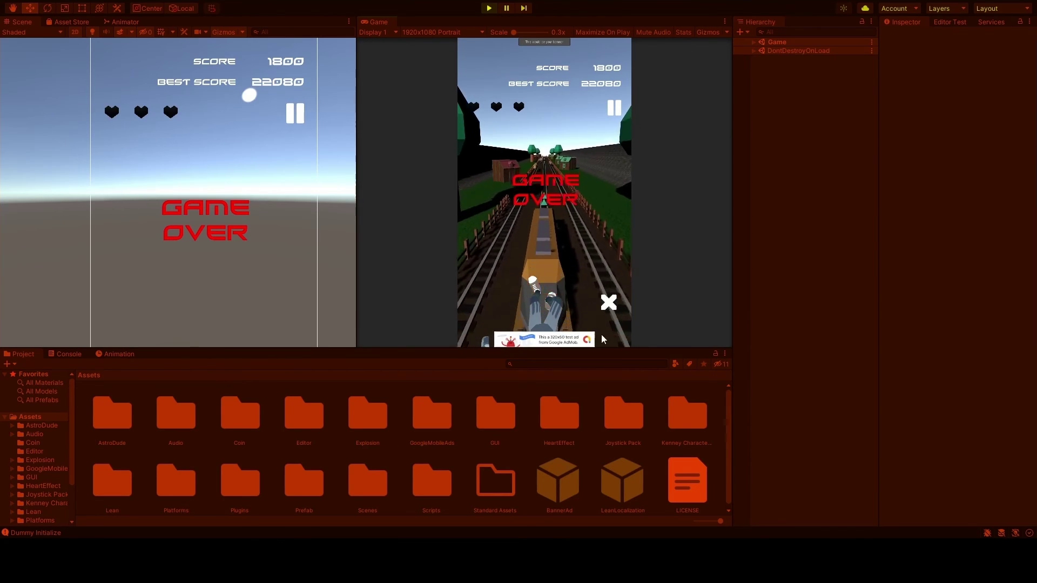
left_click(610, 307)
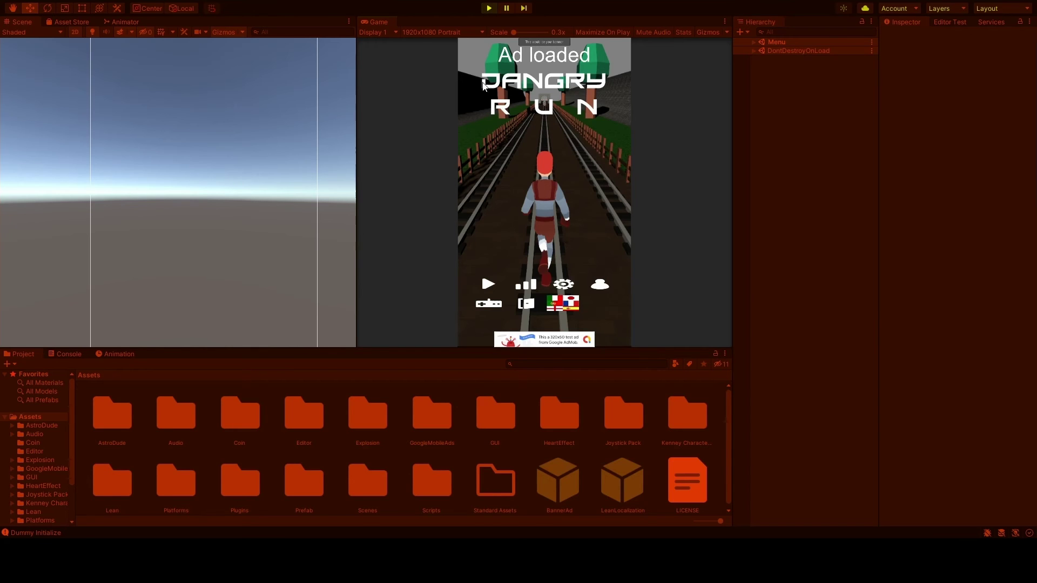
- Start a run, pause it, return Home, and pick German from the language flags
left_click(481, 286)
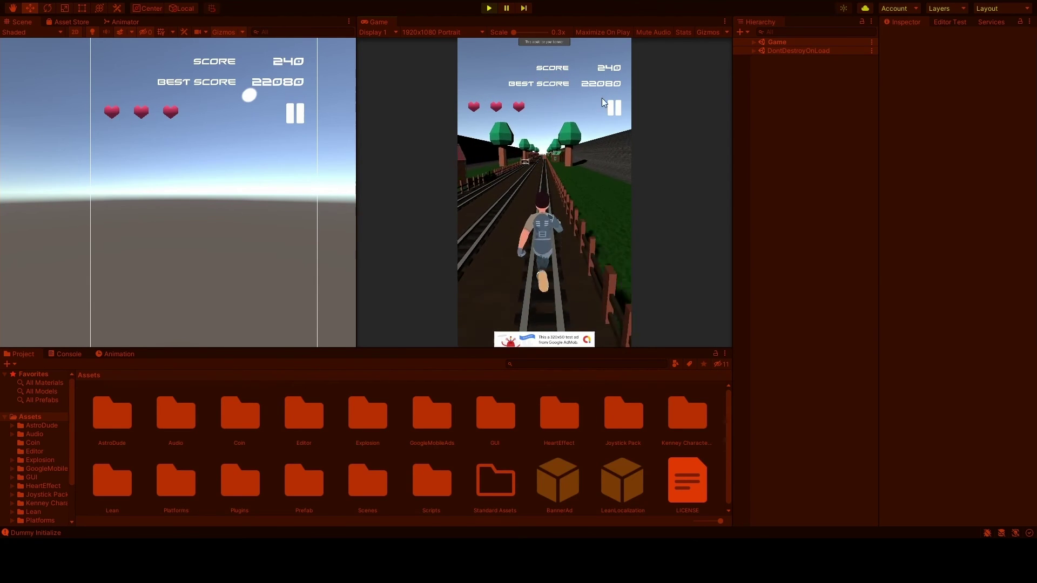
left_click(615, 106)
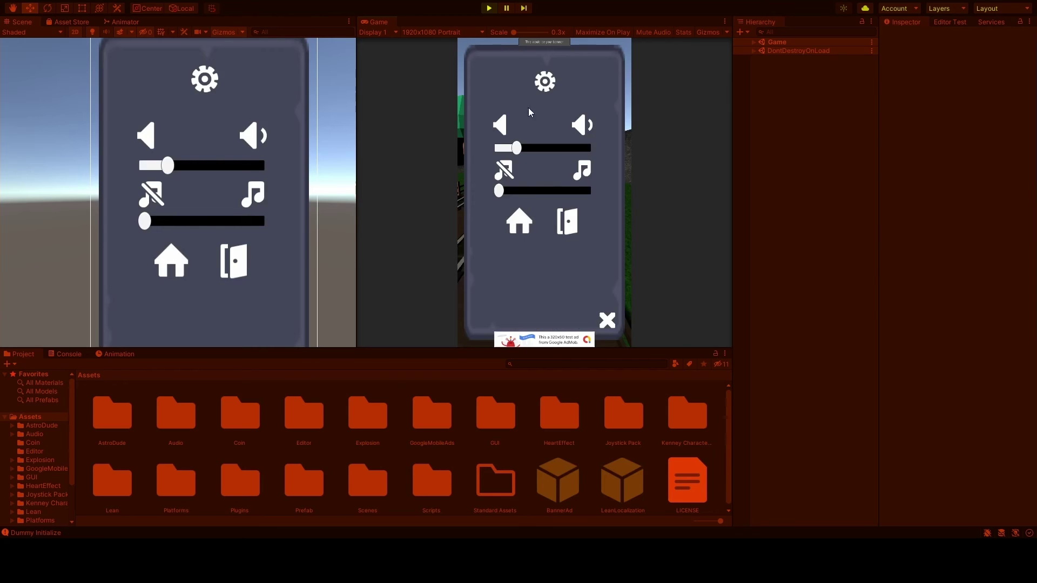
left_click(521, 222)
left_click(564, 301)
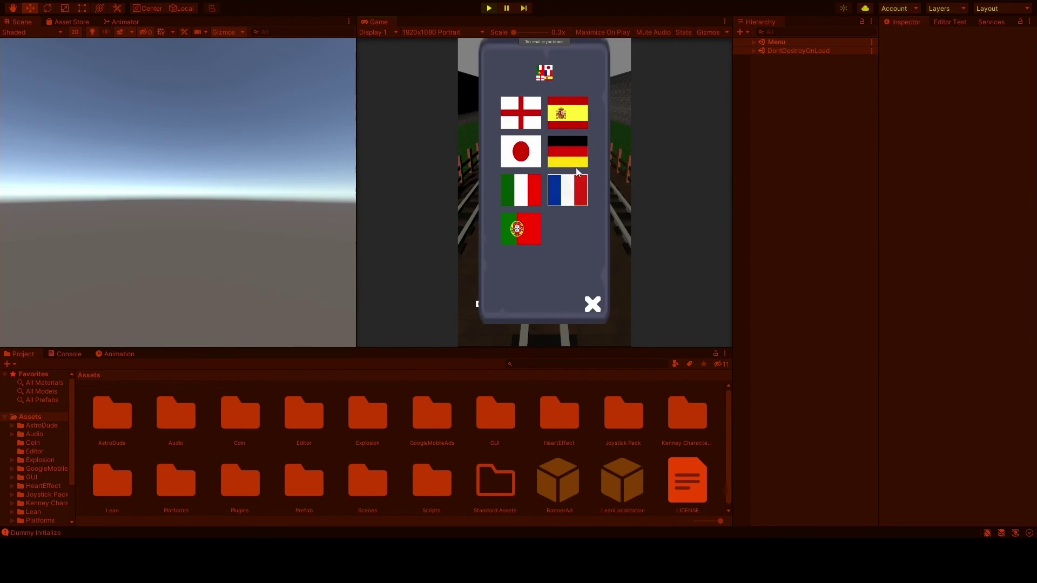
left_click(593, 305)
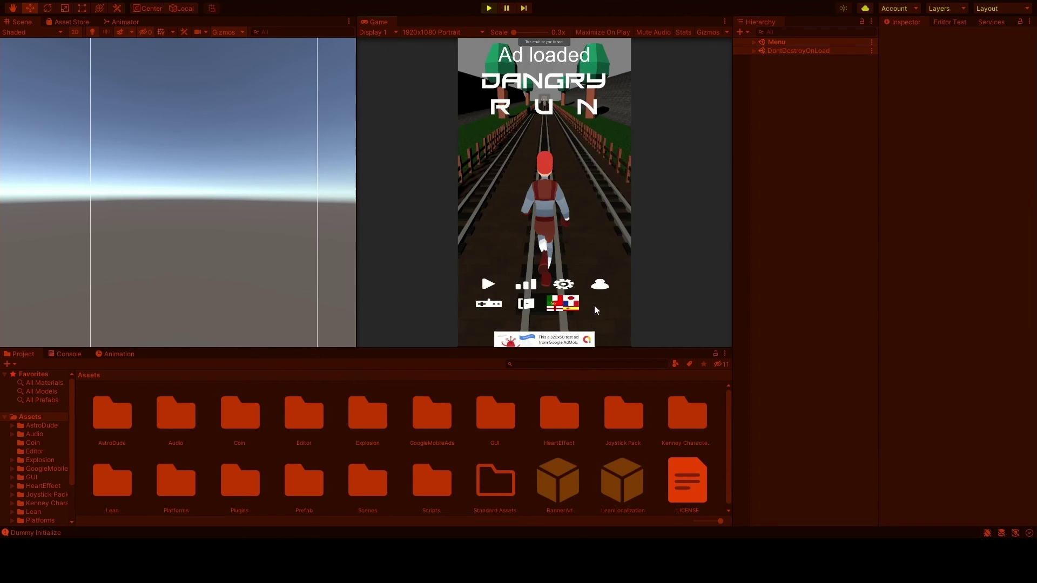
- Start a German-language run, then open and close its pause panel
left_click(489, 285)
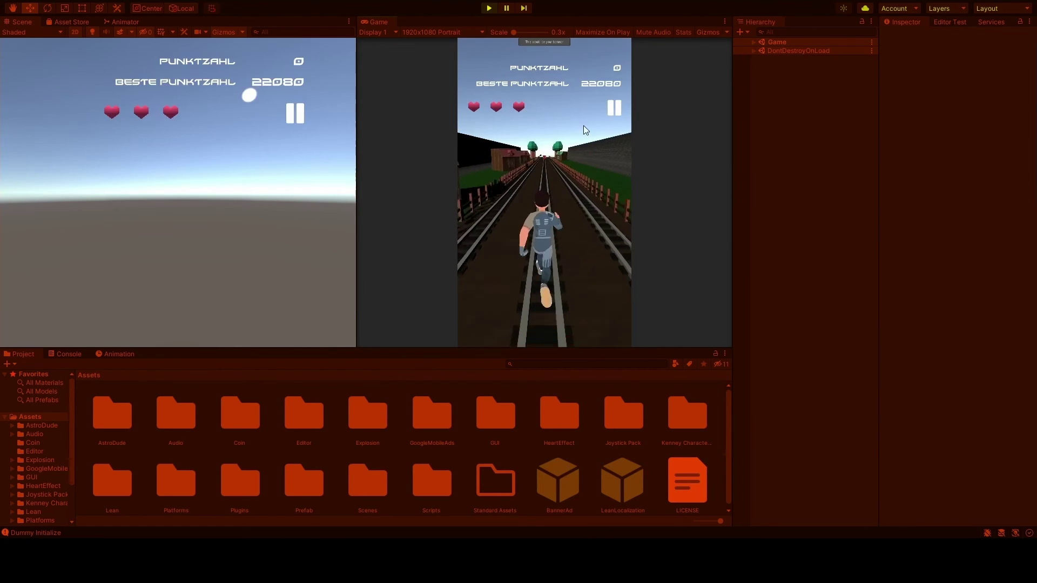
left_click(614, 106)
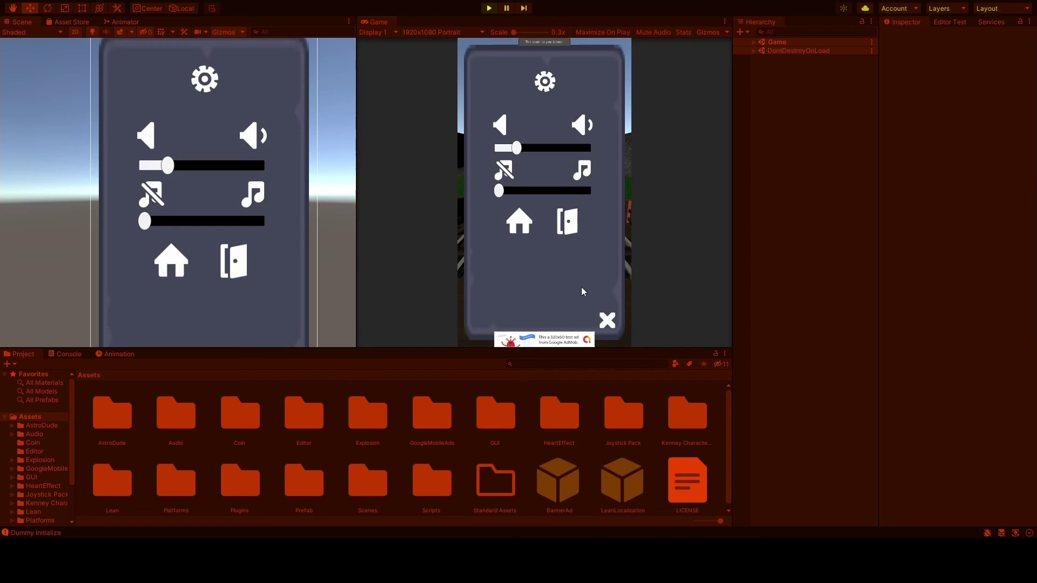
left_click(608, 320)
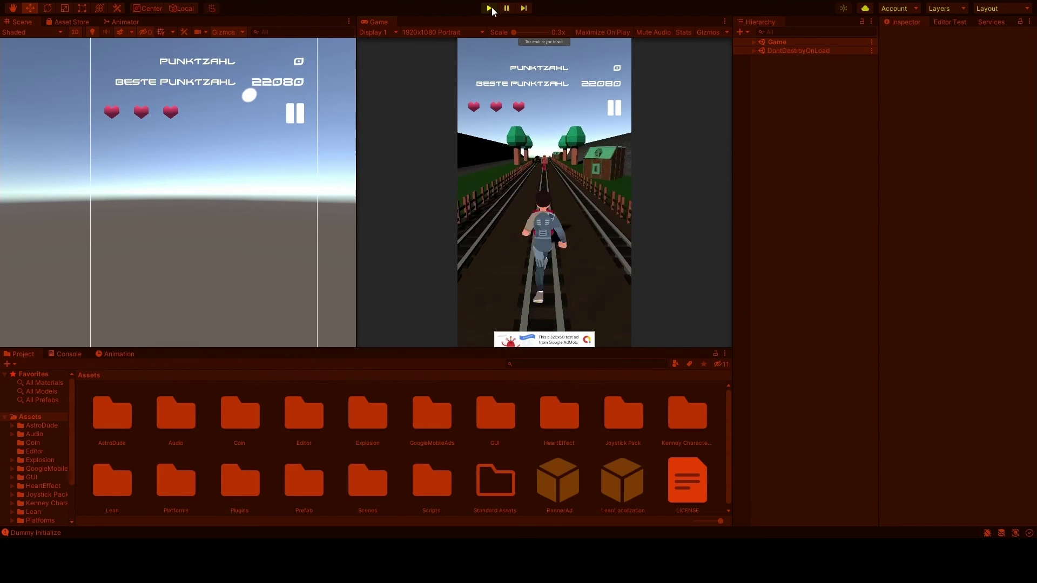
- Pause and resume the editor's play mode, then steer the runner right and back to the middle lane
left_click(506, 8)
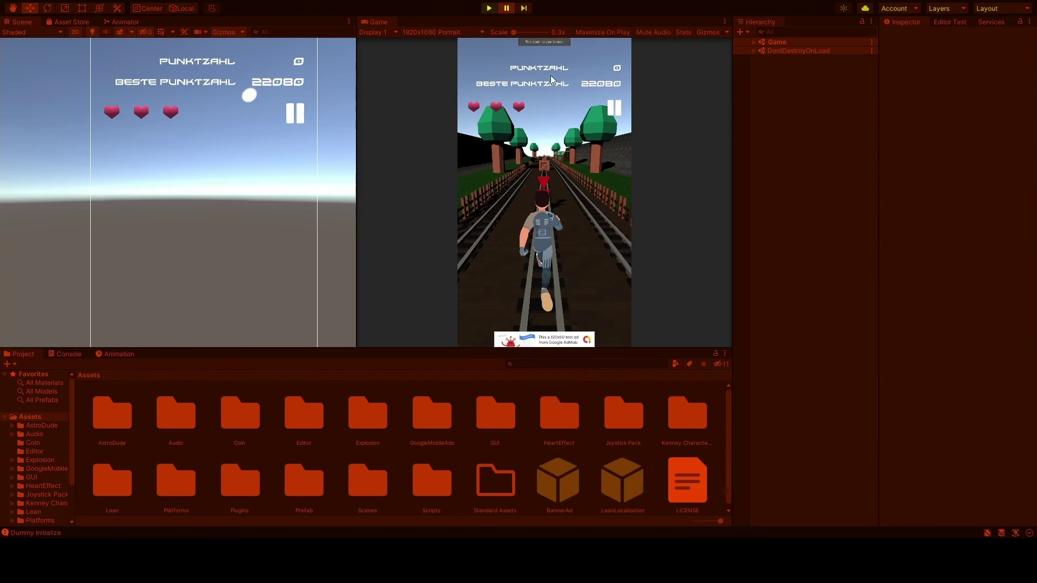
left_click(506, 8)
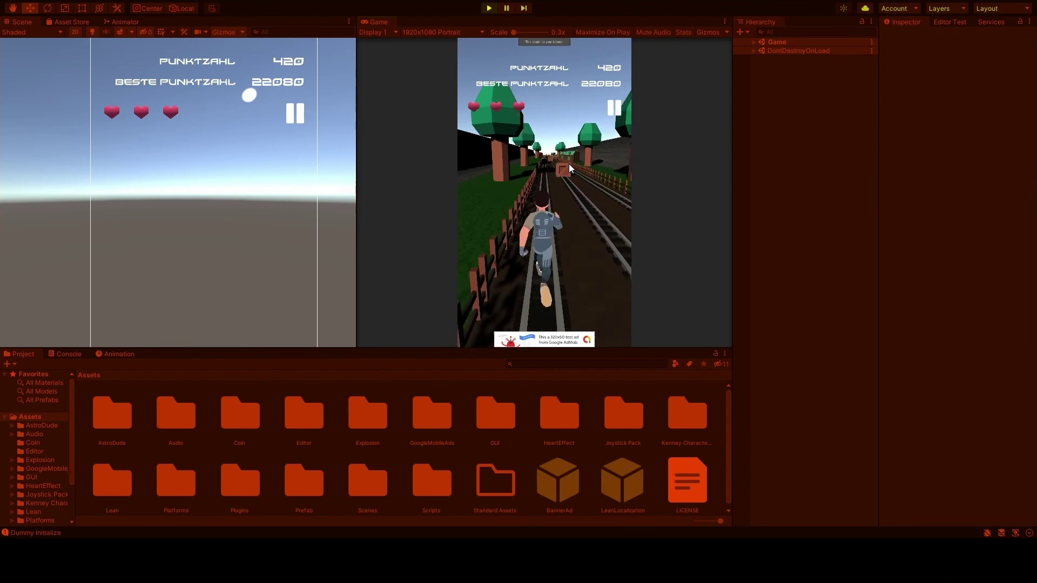
key("Right")
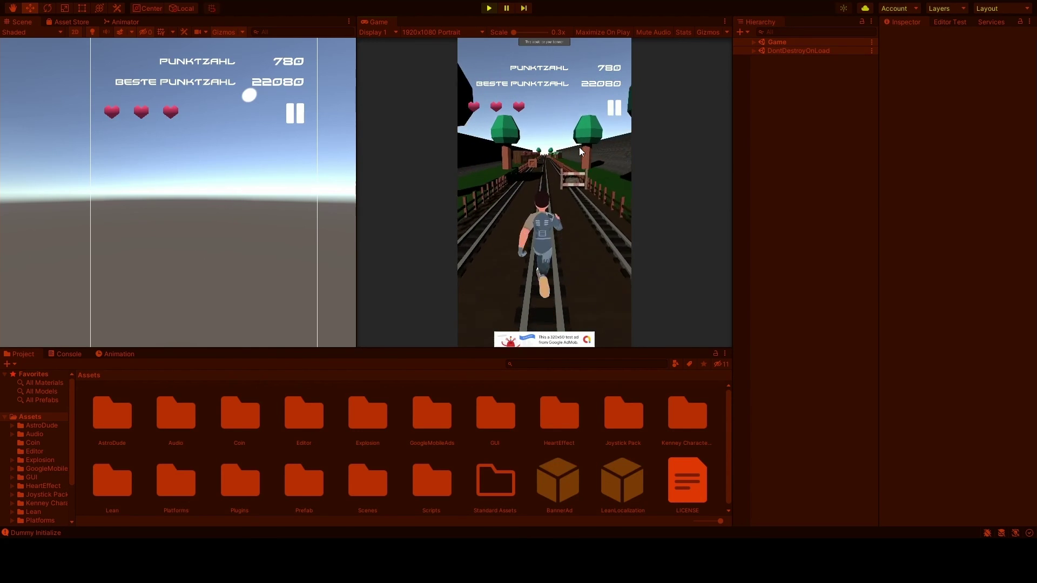
key("Left")
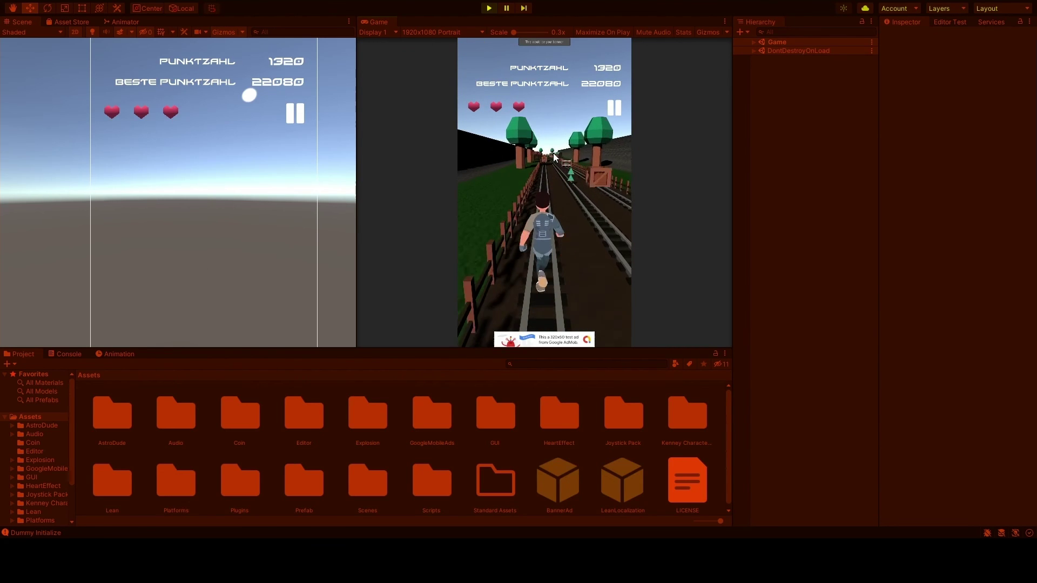
- Pause the German run and go Home to the Dangry Run main menu
left_click(613, 109)
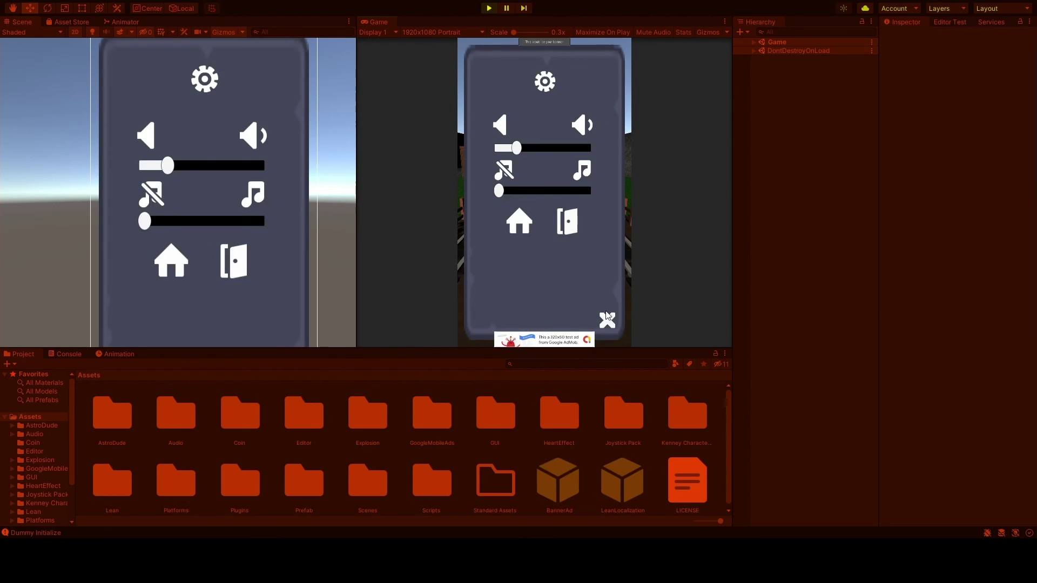
left_click(539, 225)
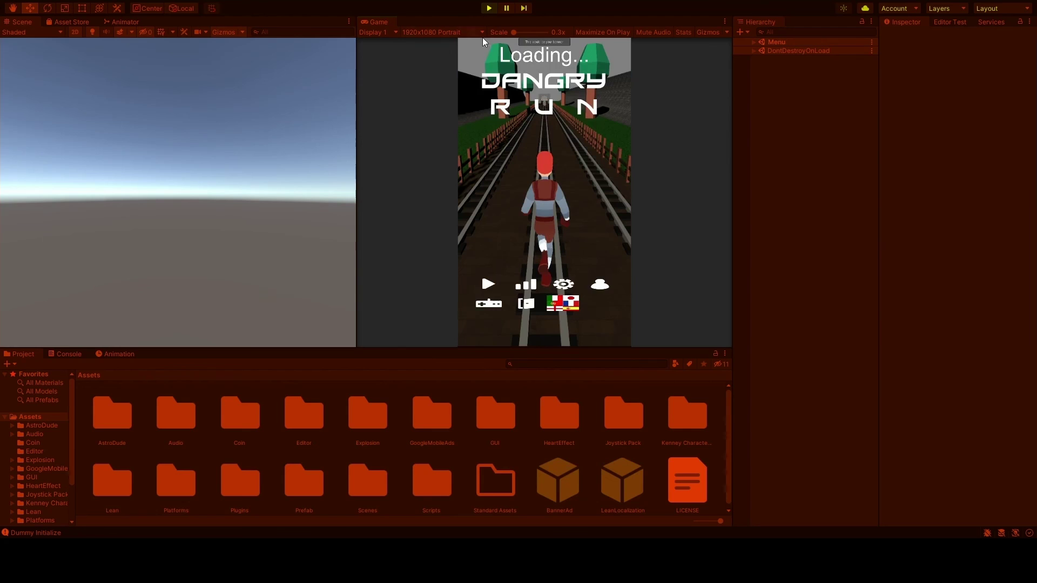